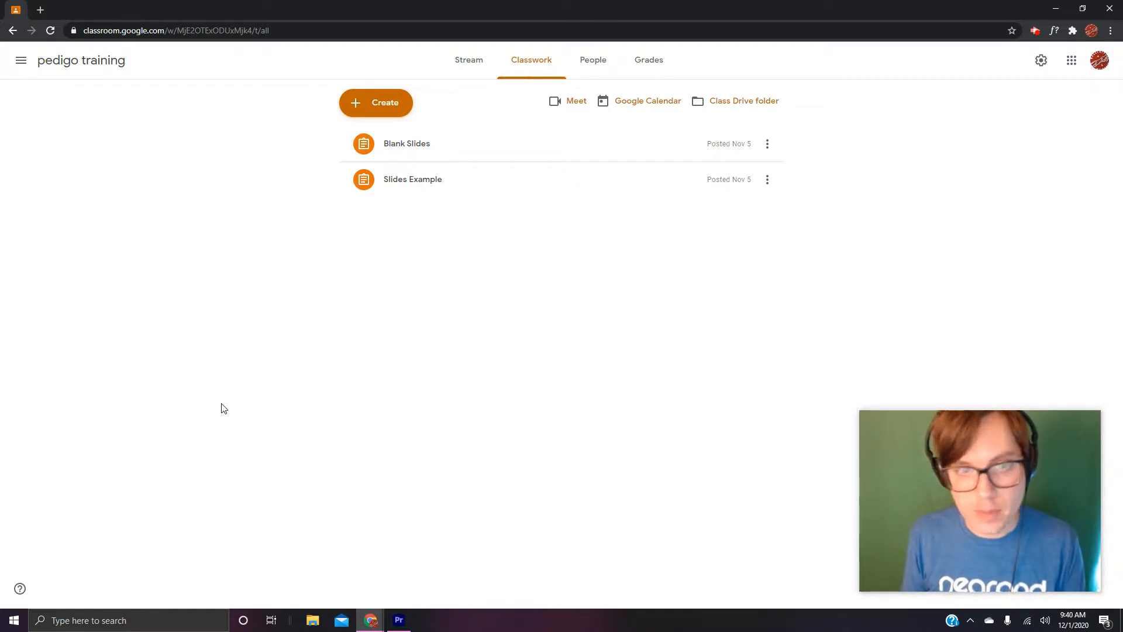
- Create a new class assignment titled "Fake"
{"action": "left_click", "coordinate": [377, 116]}
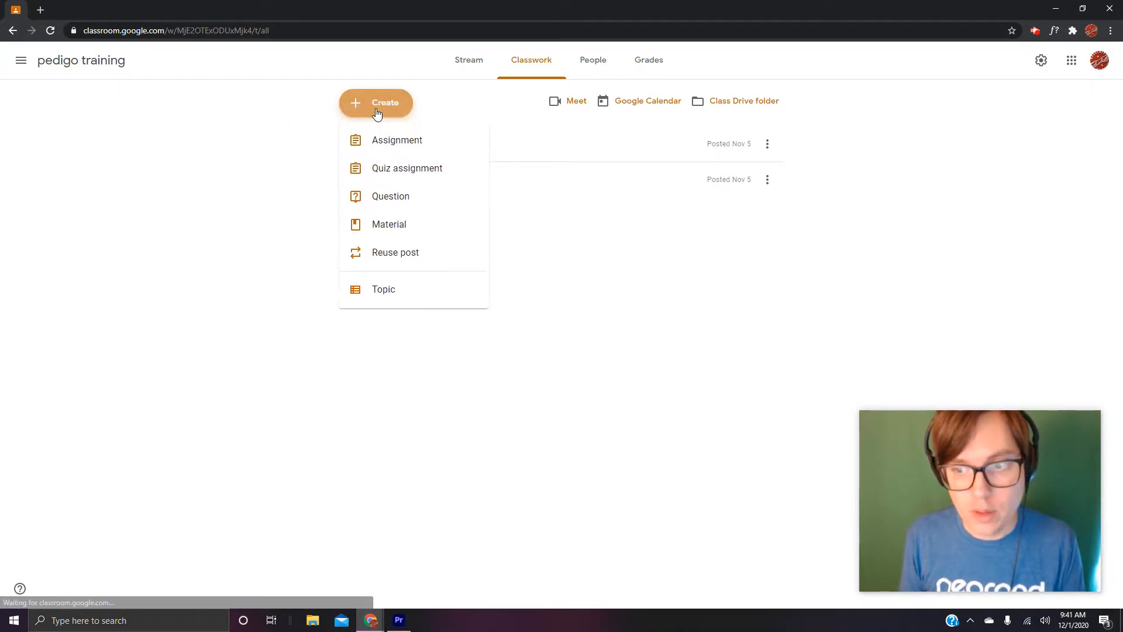
{"action": "left_click", "coordinate": [381, 144]}
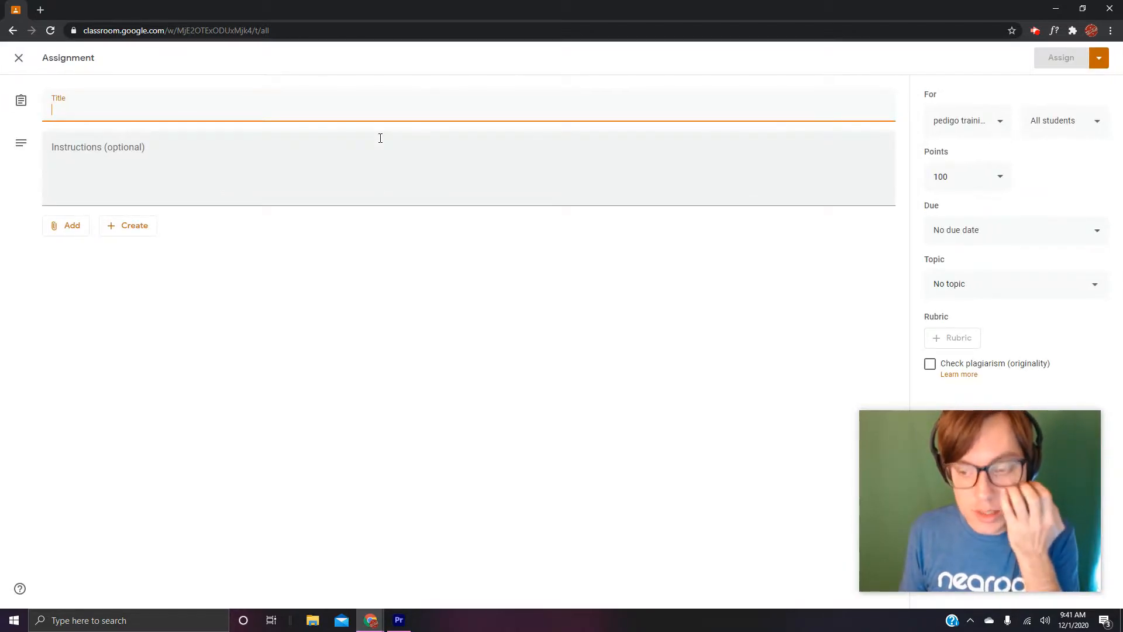
{"action": "left_click_drag", "start_coordinate": [1016, 427], "coordinate": [531, 367]}
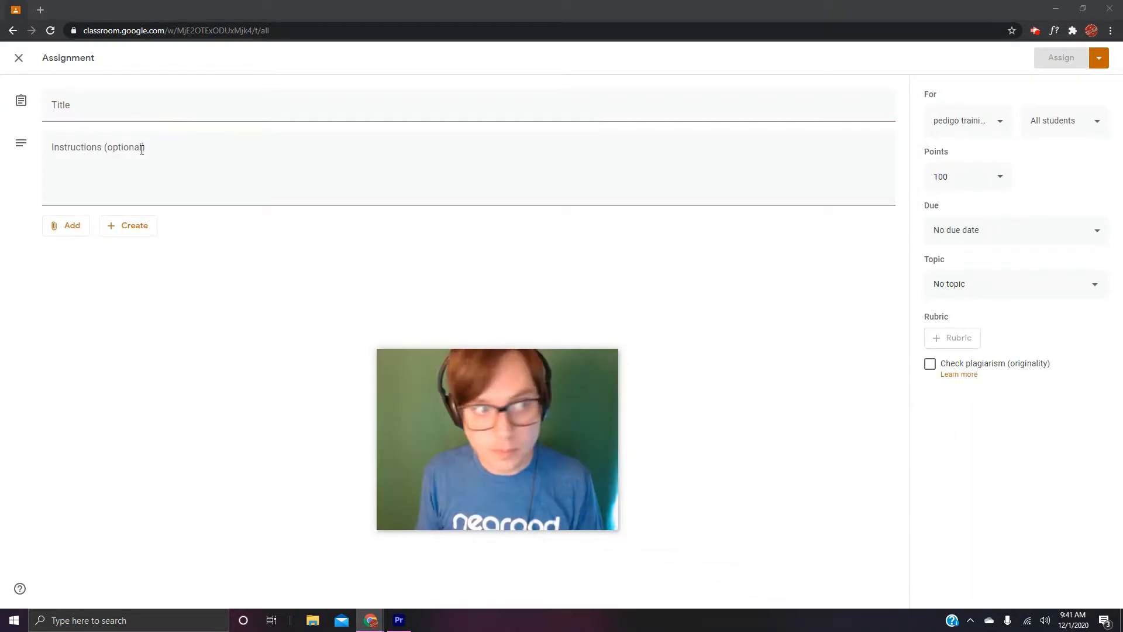
{"action": "left_click", "coordinate": [118, 99]}
{"action": "left_click", "coordinate": [119, 105]}
{"action": "type", "text": "FIRS"}
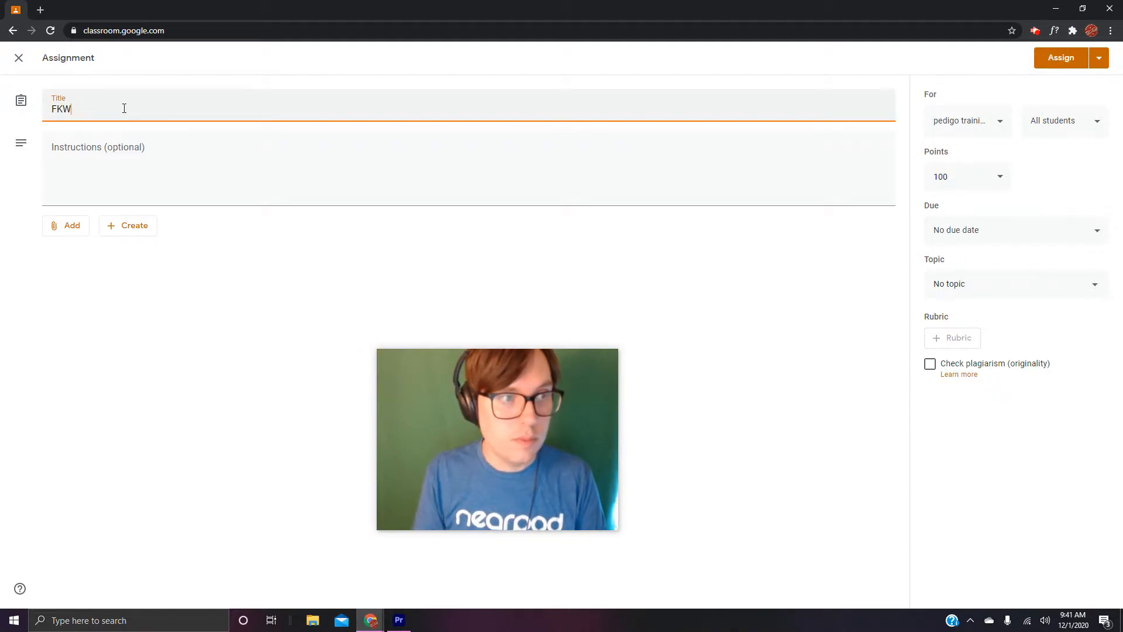
{"action": "key", "text": "BackSpace"}
{"action": "key", "text": "BackSpace"}
{"action": "key", "text": "BackSpace"}
{"action": "type", "text": "ake"}
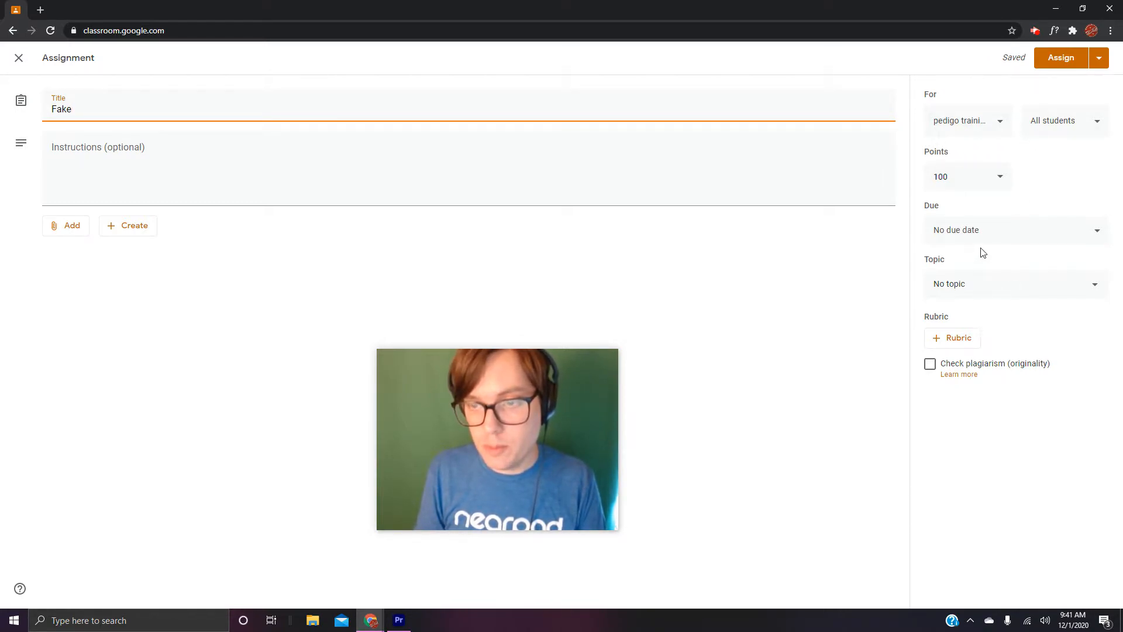
{"action": "left_click", "coordinate": [964, 341]}
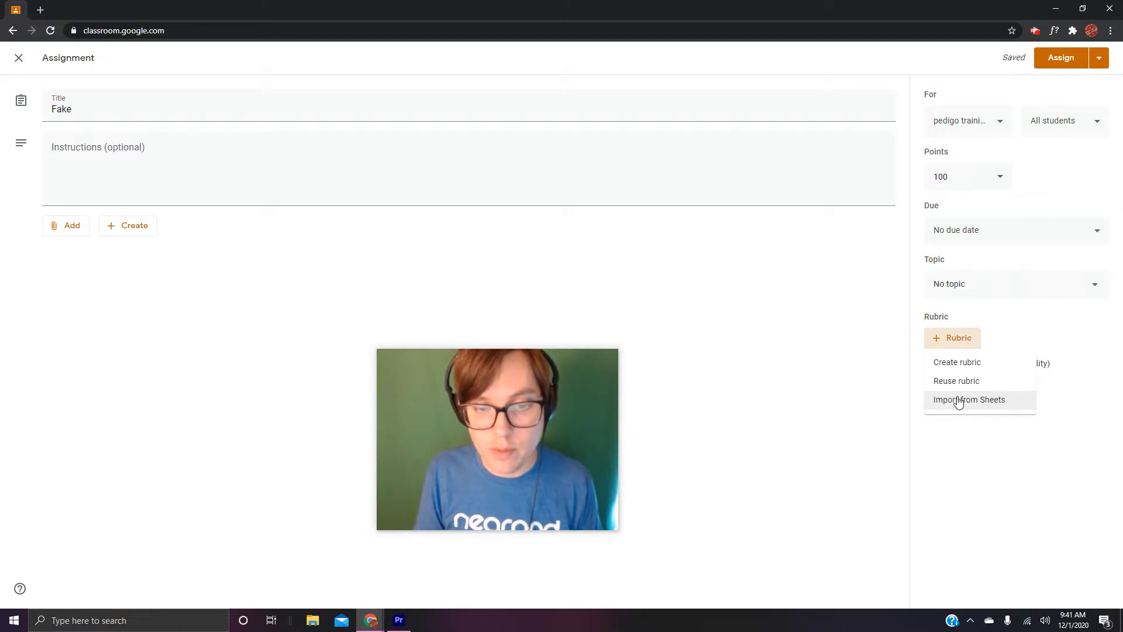
{"action": "left_click", "coordinate": [956, 367]}
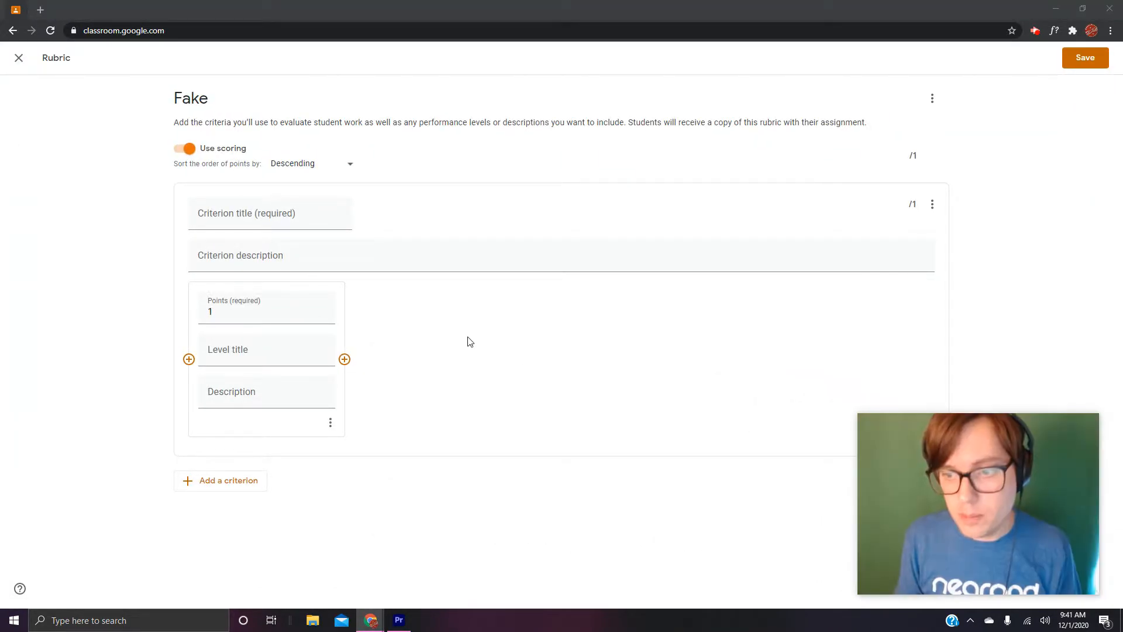
{"action": "left_click", "coordinate": [246, 214]}
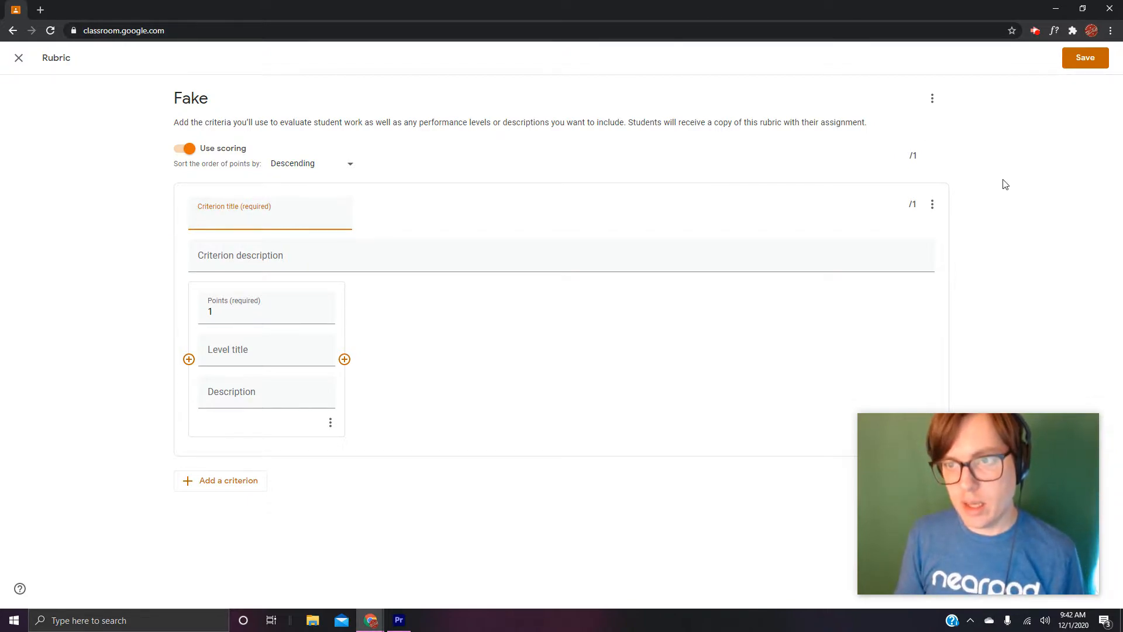
{"action": "left_click", "coordinate": [913, 156]}
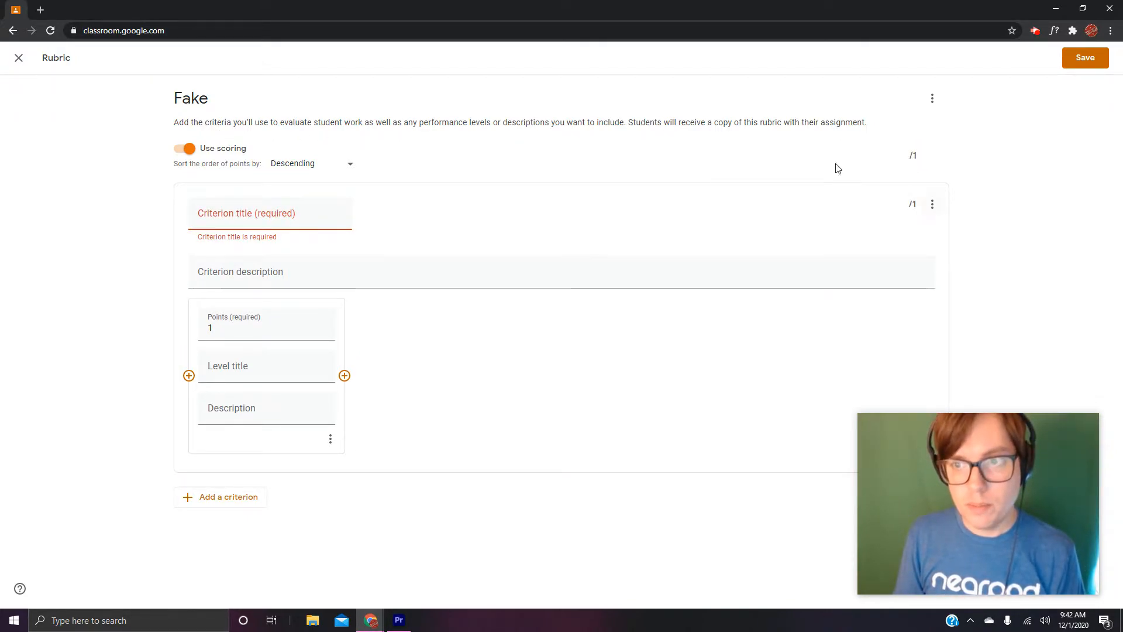
{"action": "left_click", "coordinate": [18, 58]}
{"action": "left_click", "coordinate": [612, 359]}
- Set the assignment's total points to 4
{"action": "left_click", "coordinate": [999, 179]}
{"action": "left_click_drag", "start_coordinate": [955, 176], "coordinate": [874, 171]}
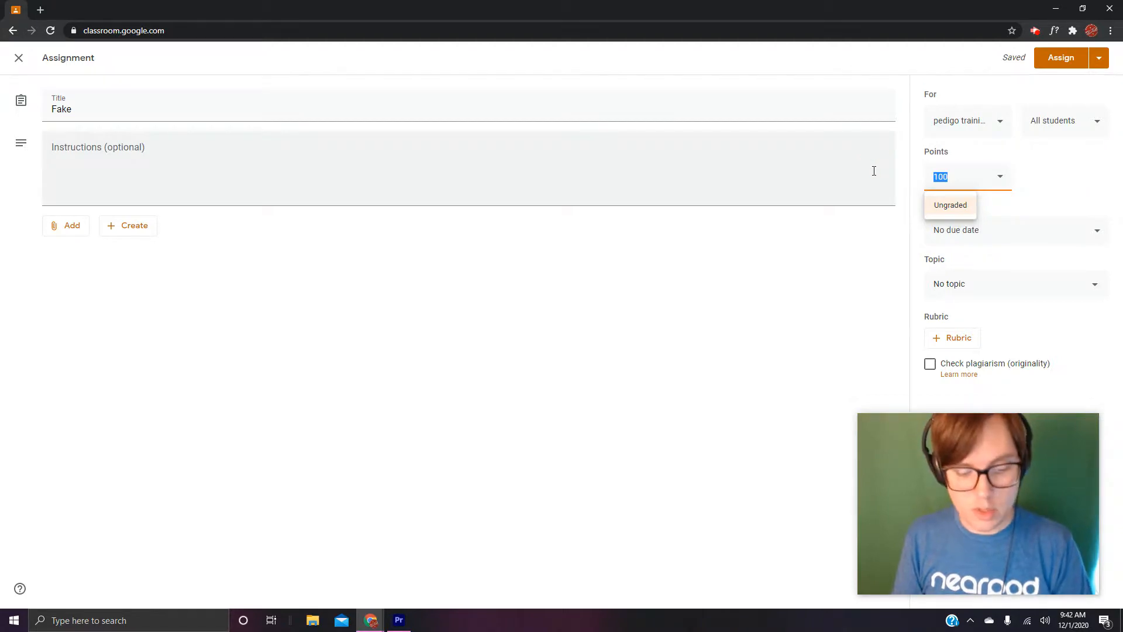
{"action": "type", "text": "4"}
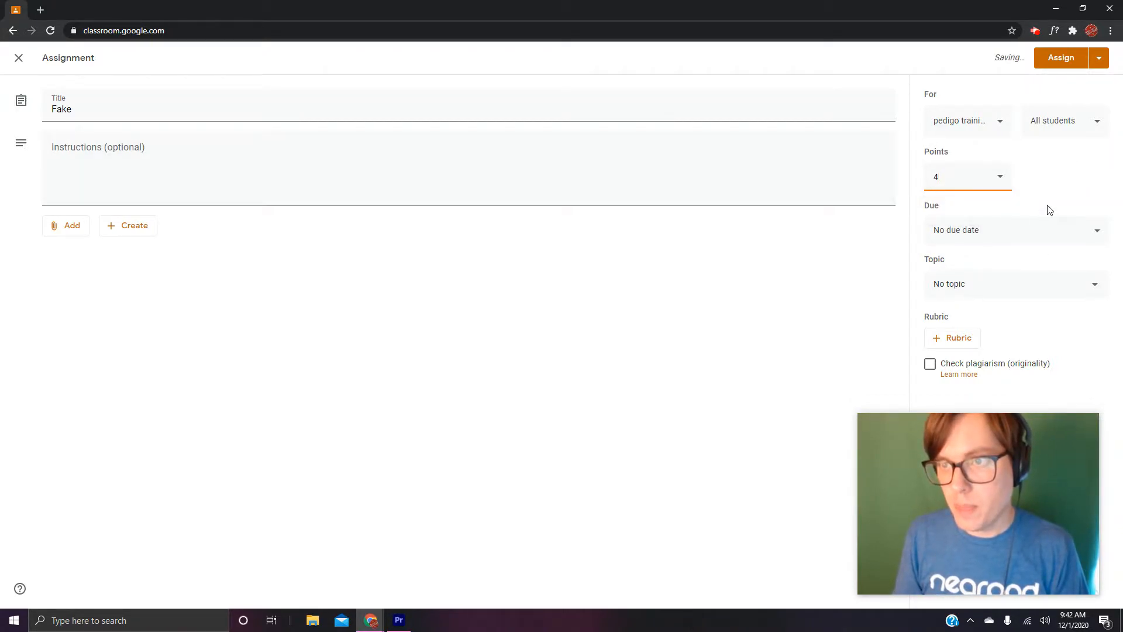
{"action": "left_click_drag", "start_coordinate": [1019, 434], "coordinate": [834, 431]}
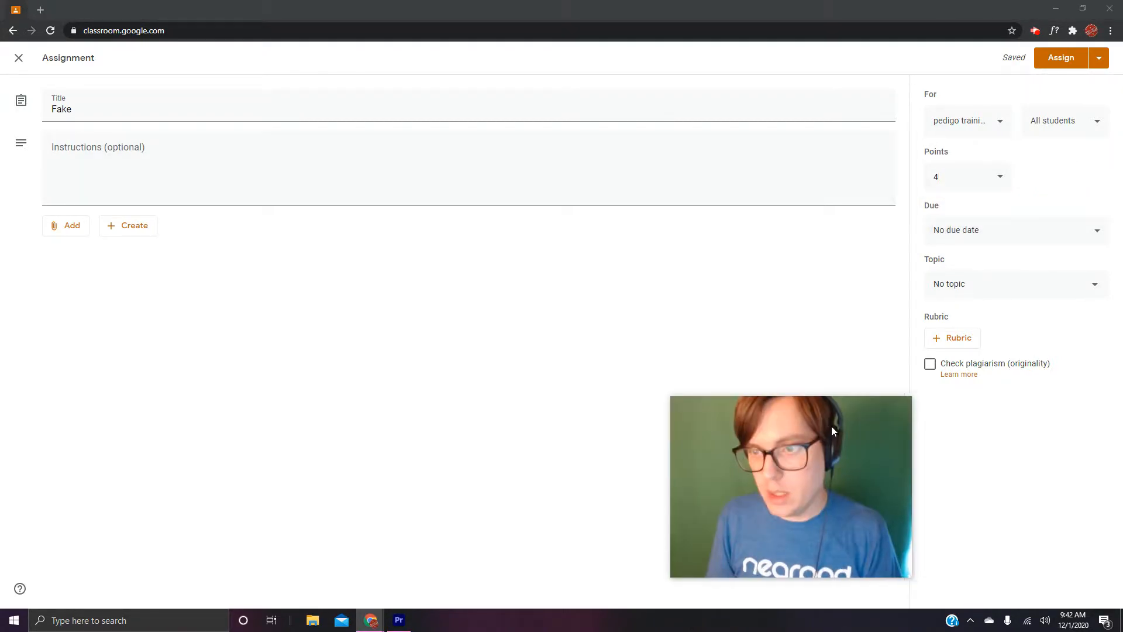
- Create a rubric with a criterion titled "Taste" and the description "Here we gauge your taste level. How tasteful were your choices."
{"action": "left_click", "coordinate": [943, 345]}
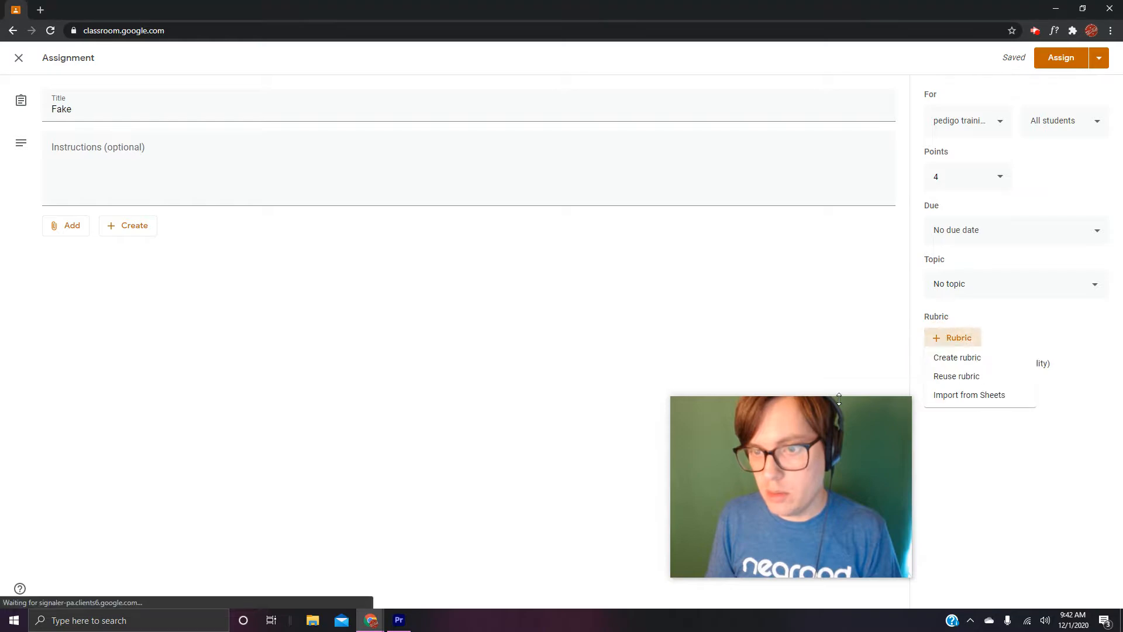
{"action": "left_click", "coordinate": [969, 367]}
{"action": "left_click_drag", "start_coordinate": [854, 438], "coordinate": [1049, 448]}
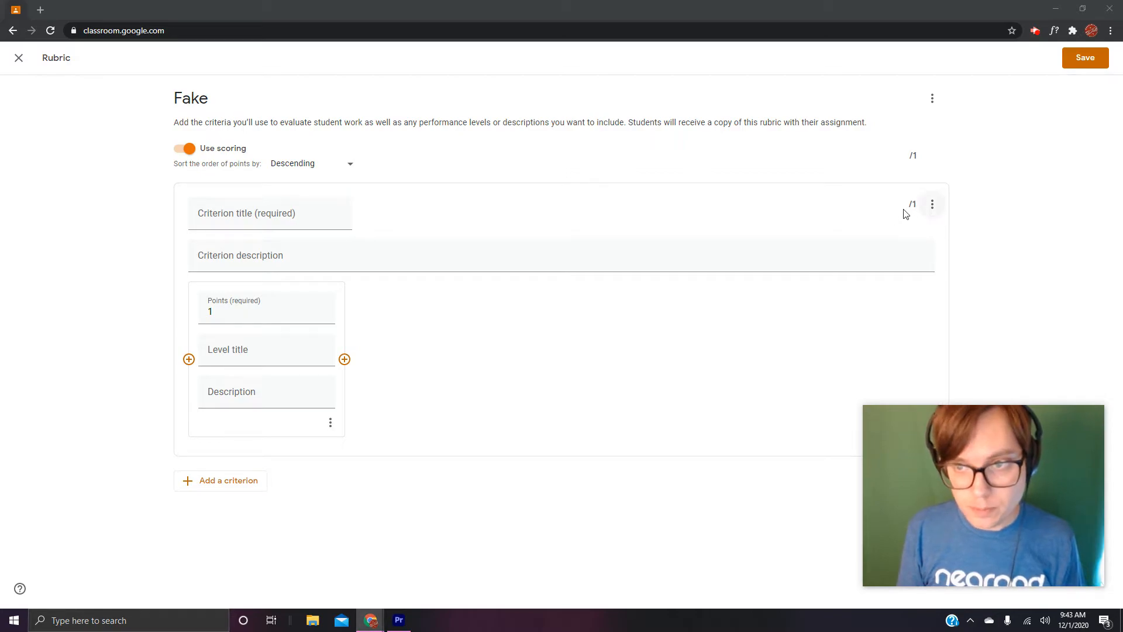
{"action": "left_click", "coordinate": [236, 218]}
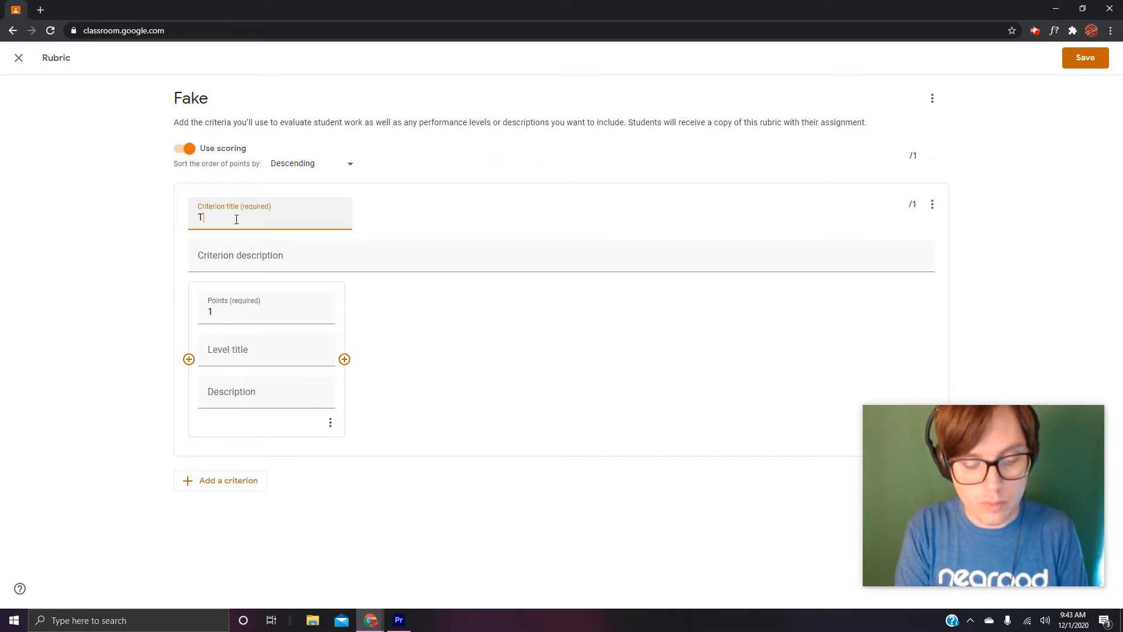
{"action": "left_click", "coordinate": [252, 259]}
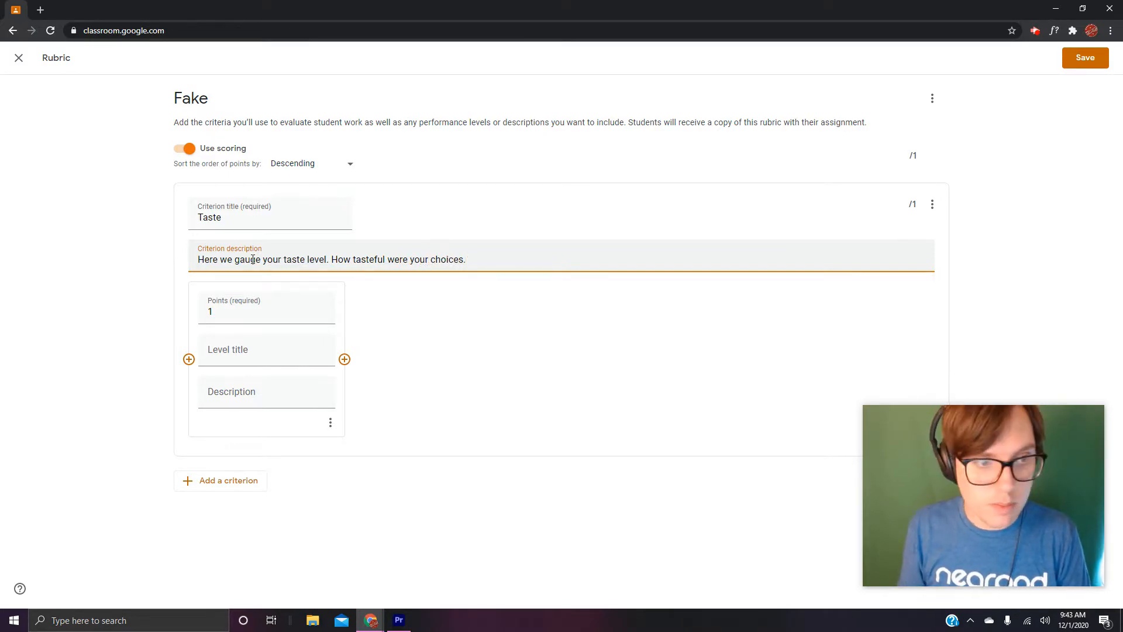
- Set the Taste criterion's first level to 0.5 points, title 4, and description "All of your choices were perfectly tasteful"
{"action": "left_click", "coordinate": [234, 313]}
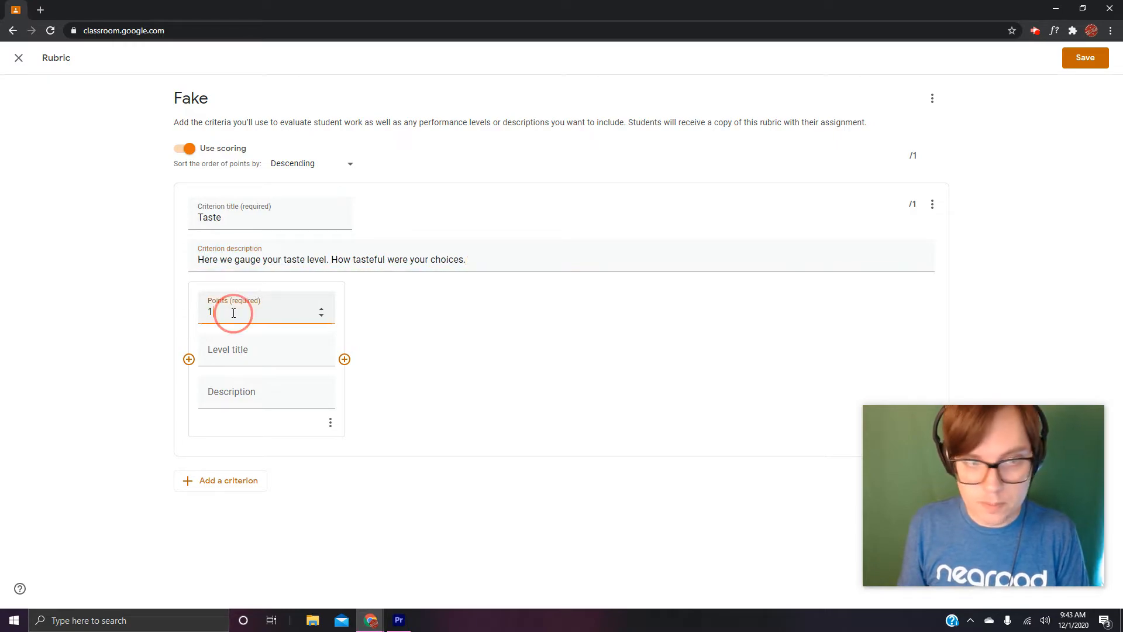
{"action": "type", "text": "5"}
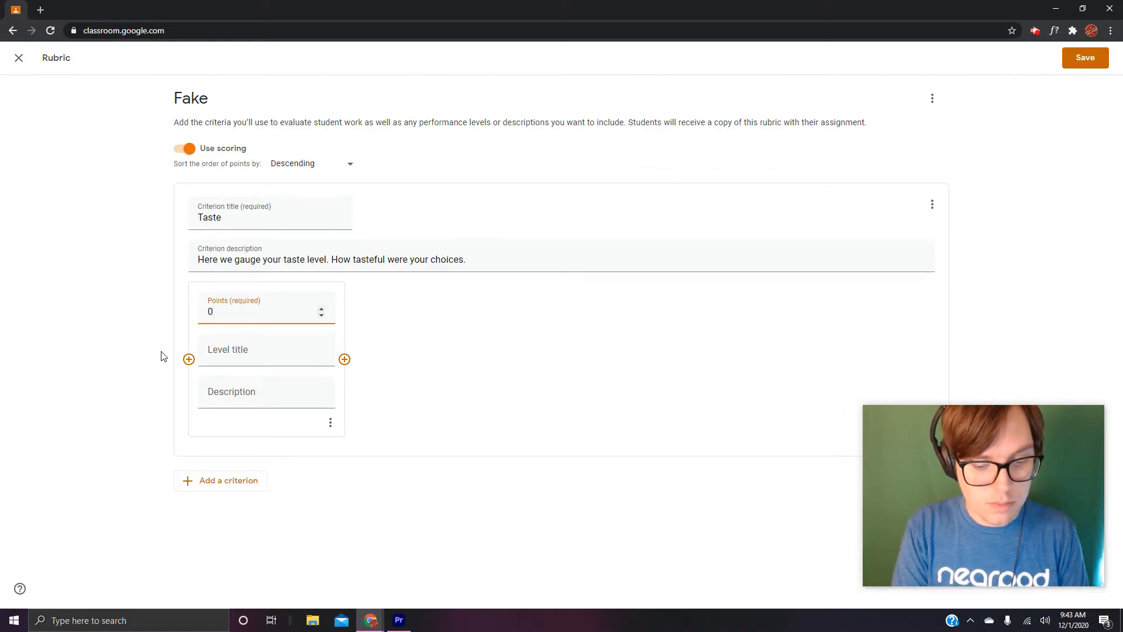
{"action": "type", "text": "0.5"}
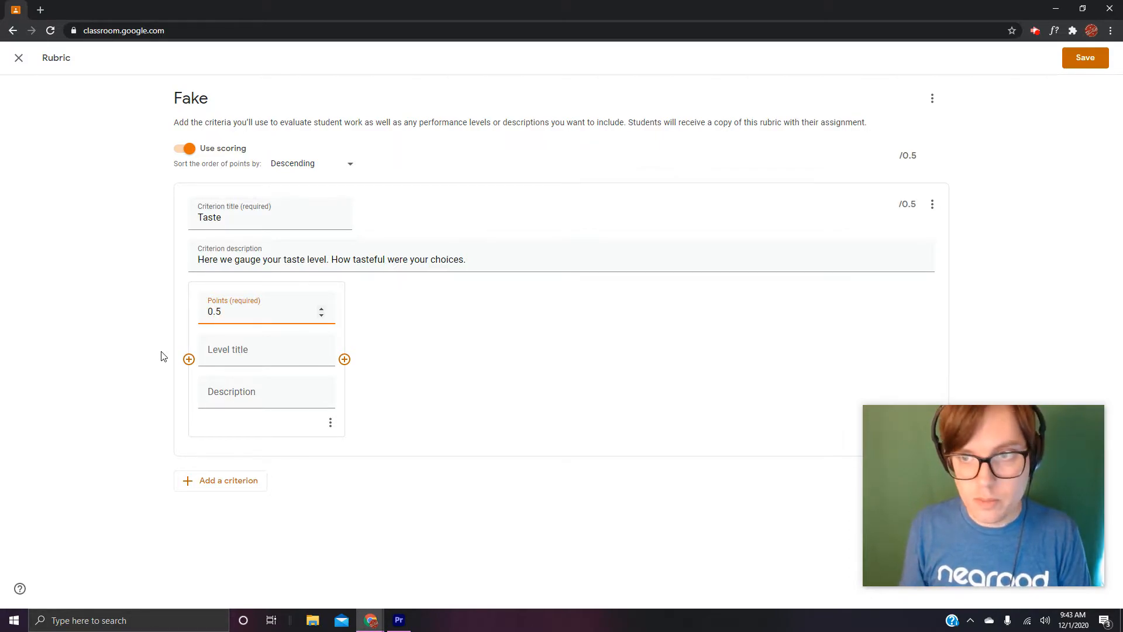
{"action": "left_click", "coordinate": [235, 351]}
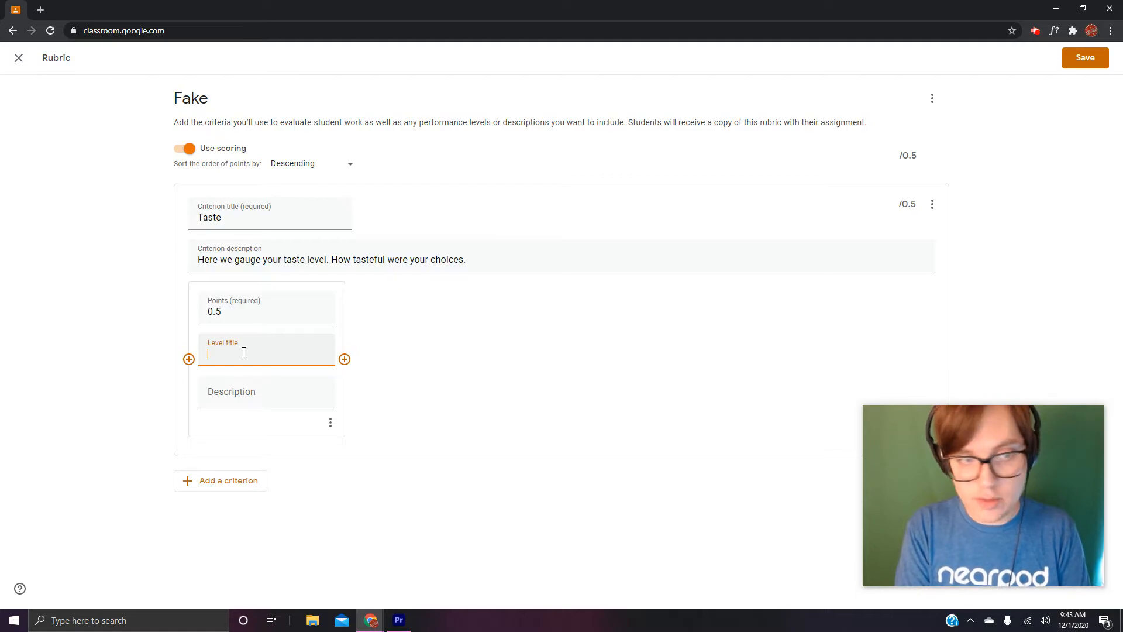
{"action": "left_click", "coordinate": [251, 389]}
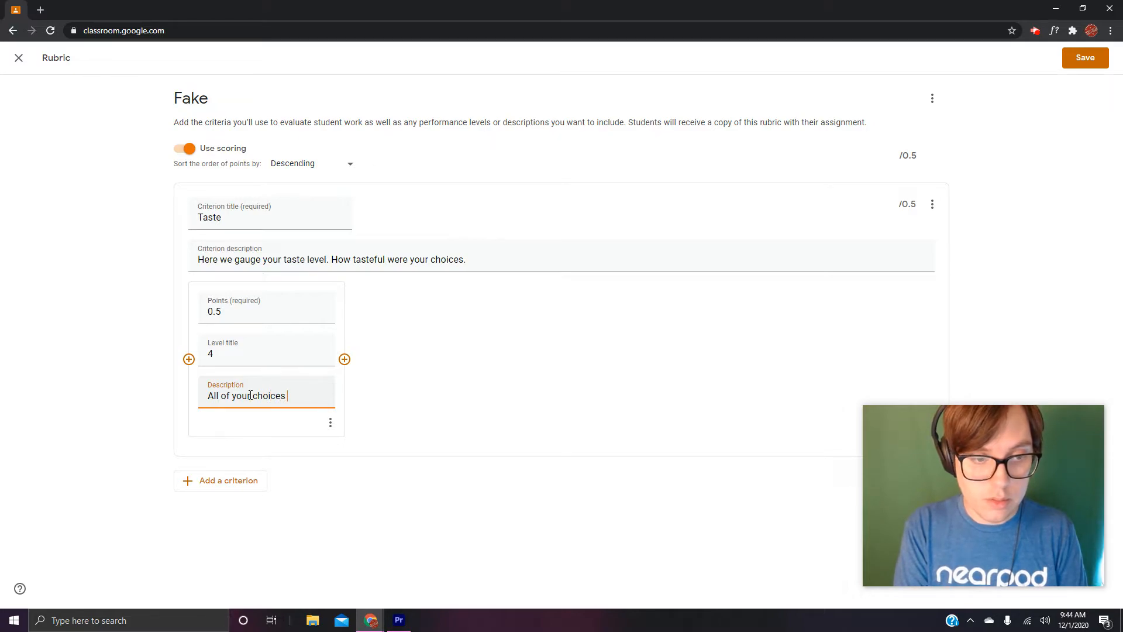
{"action": "type", "text": "erfectly tasteful"}
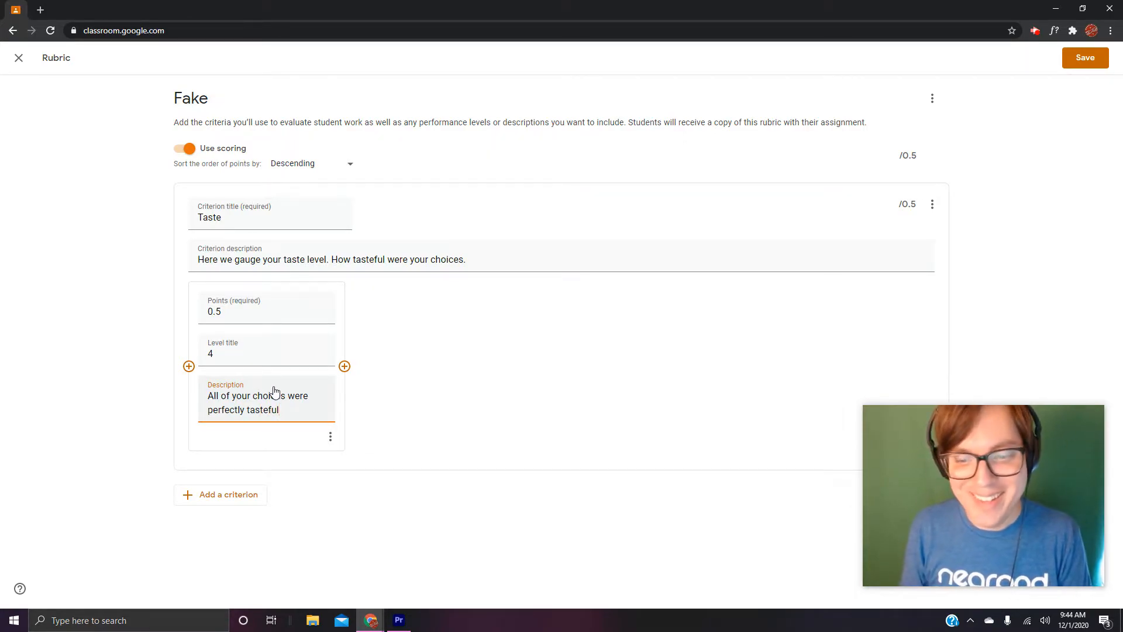
- Add a second Taste level worth 0.4 points, titled 3, with the description "Most of your choices were really tasteful"
{"action": "left_click", "coordinate": [345, 366]}
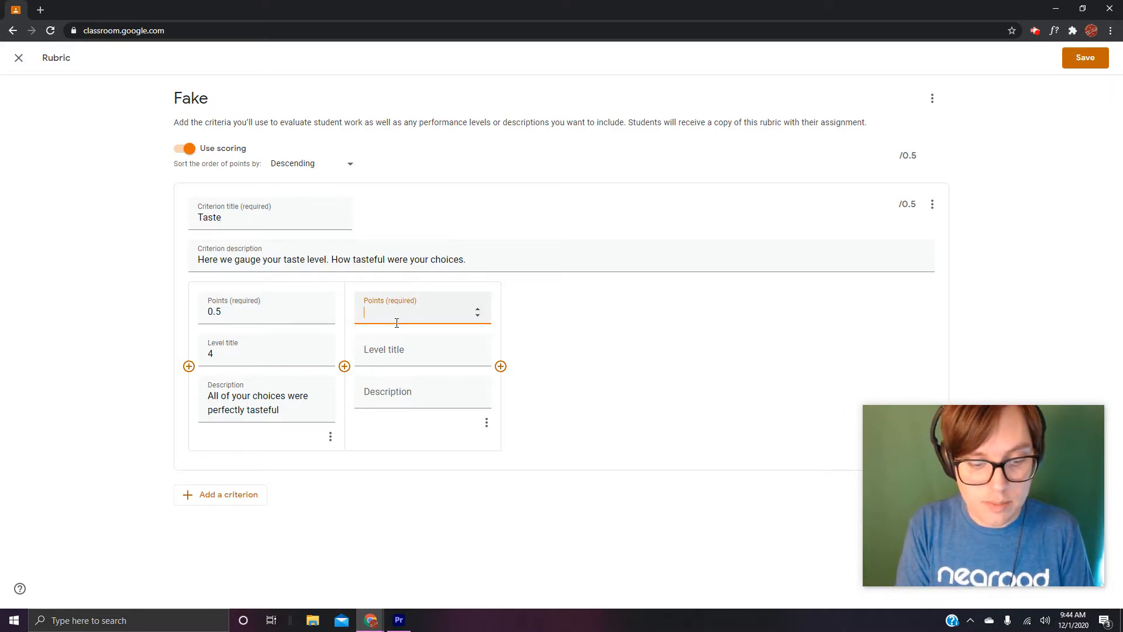
{"action": "type", "text": "0.4"}
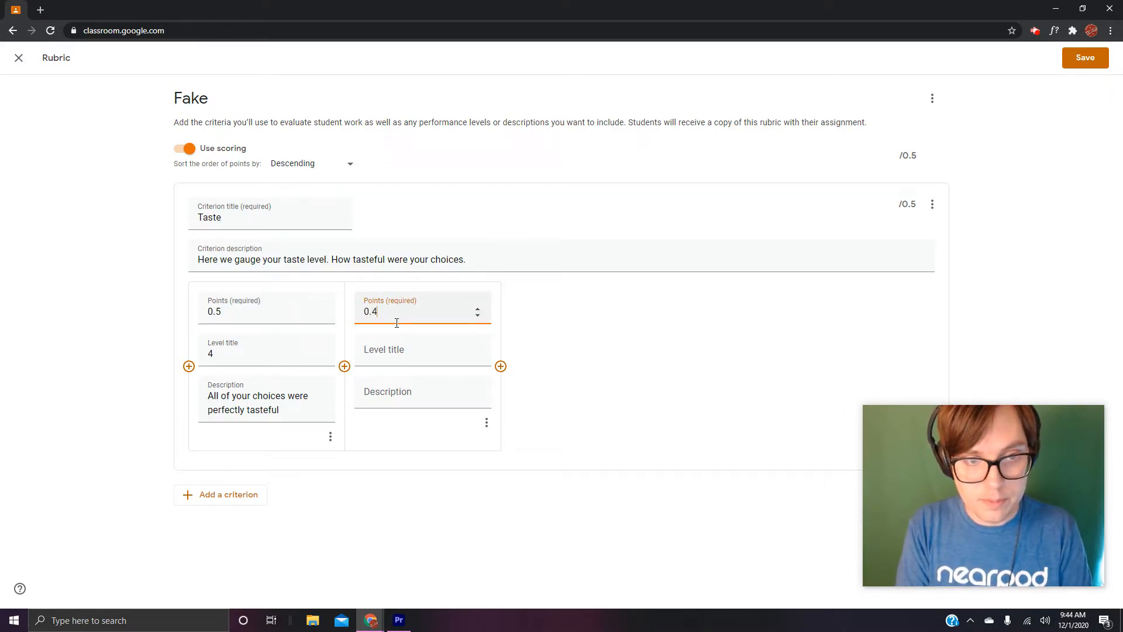
{"action": "left_click", "coordinate": [404, 354]}
{"action": "type", "text": "3"}
{"action": "left_click", "coordinate": [398, 399]}
{"action": "type", "text": "Mos"}
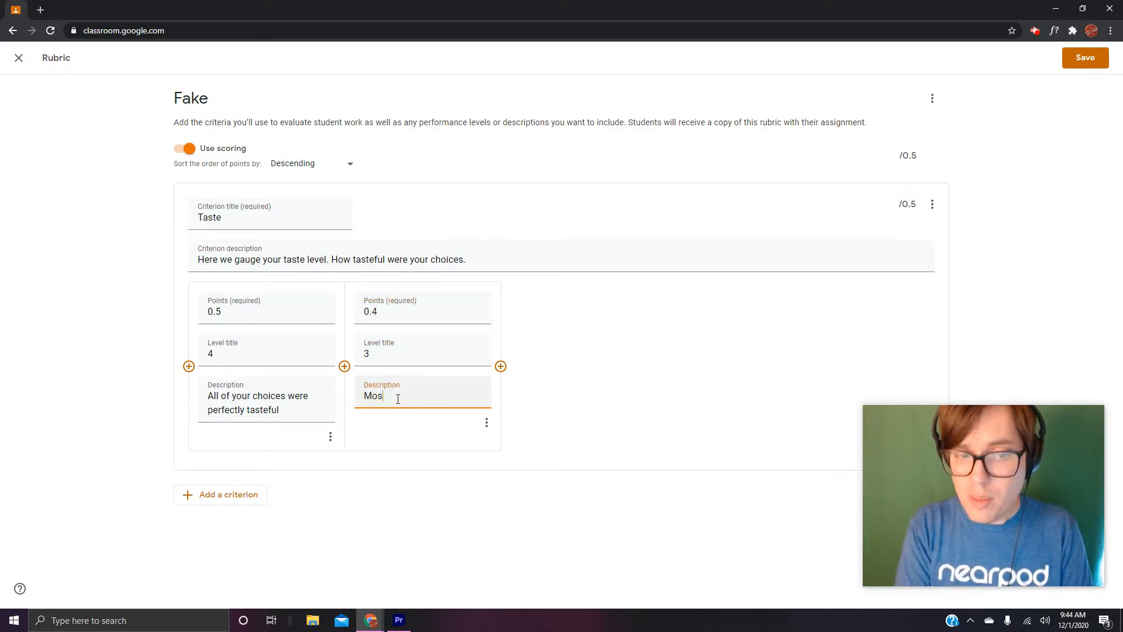
{"action": "type", "text": "t of your choi"}
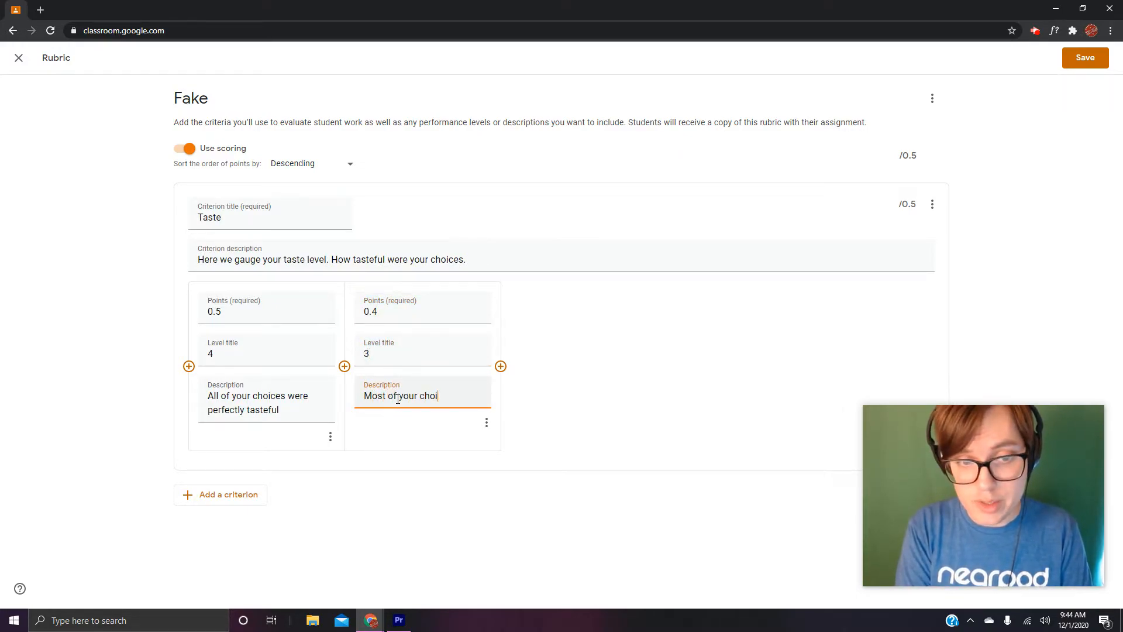
{"action": "type", "text": "ces were "}
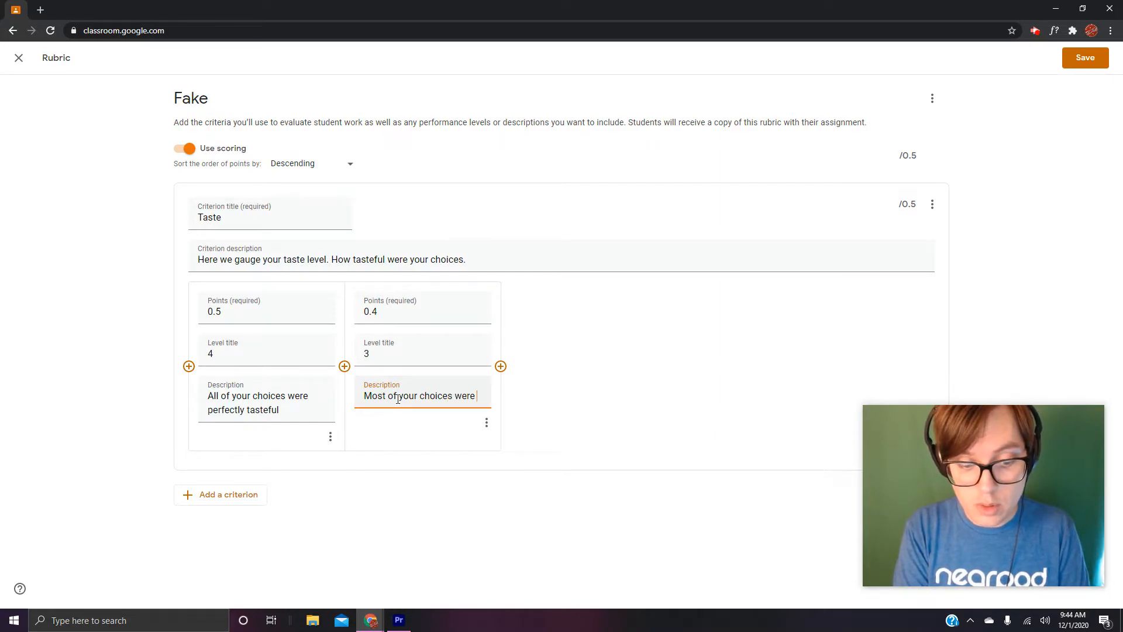
{"action": "type", "text": "really ta"}
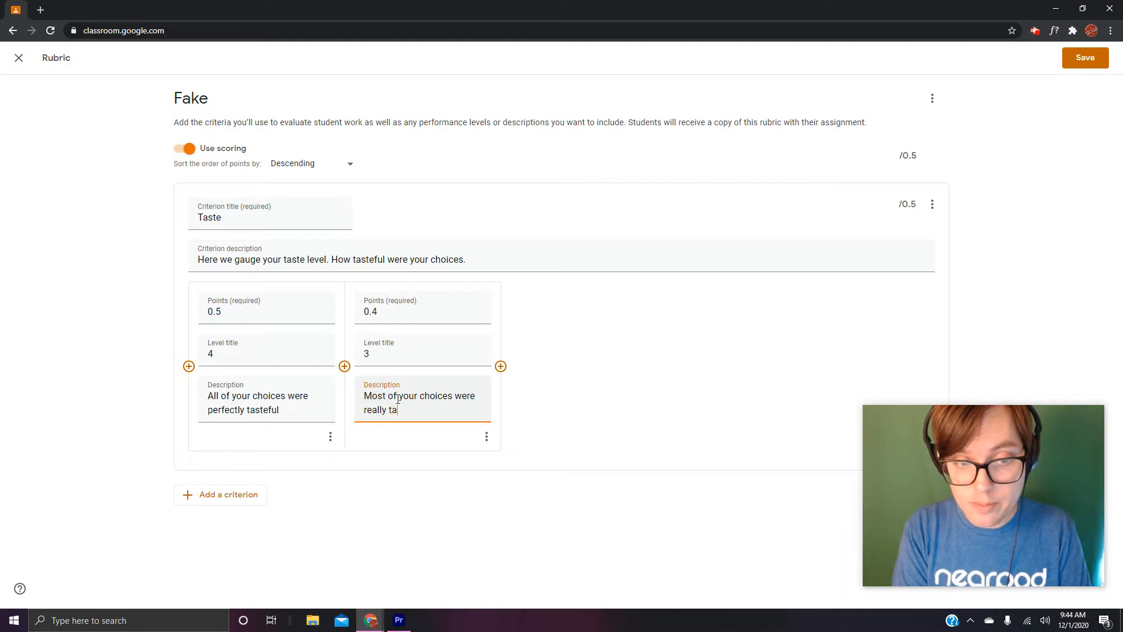
{"action": "type", "text": "steful."}
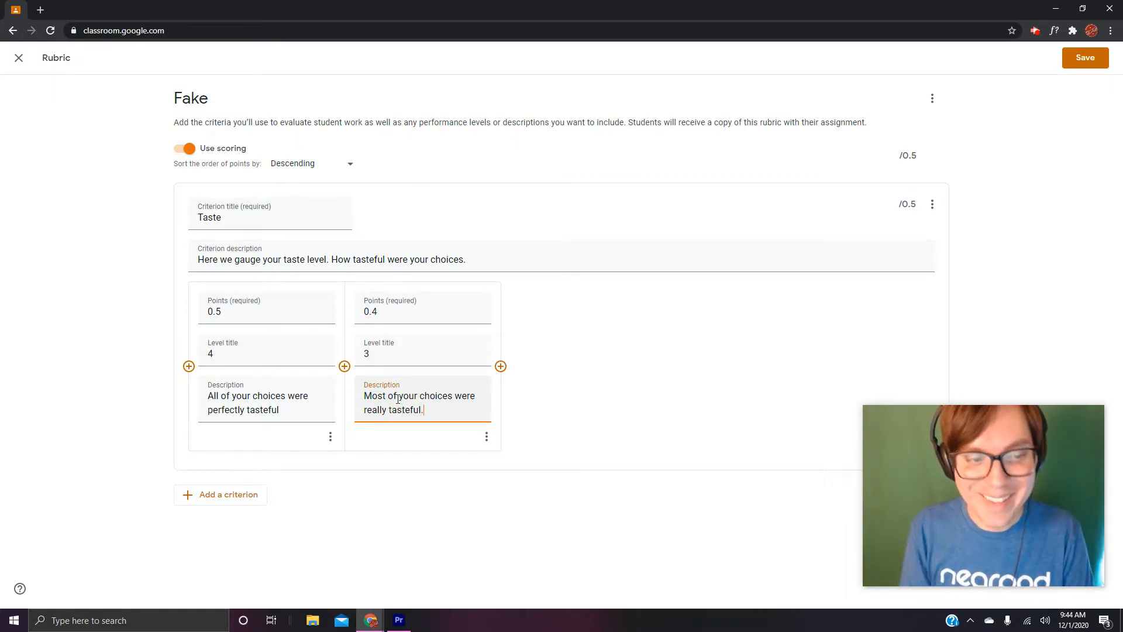
- Add a third Taste level worth 0.3 points, titled 2, with the description "Some of your choices were pretty tasteful"
{"action": "left_click", "coordinate": [500, 366]}
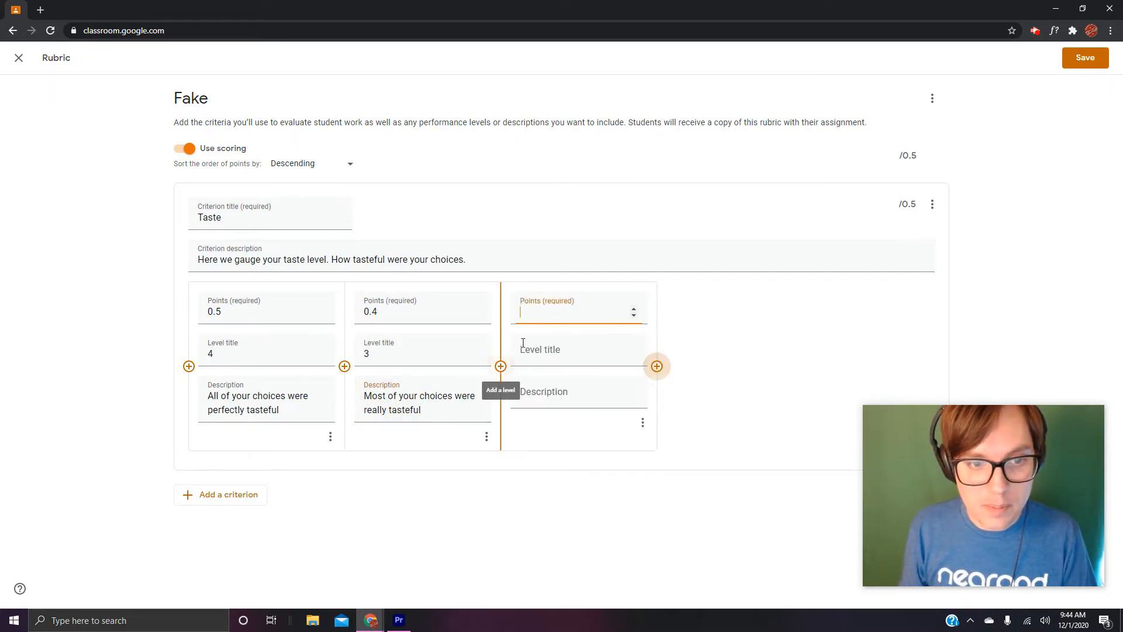
{"action": "type", "text": "0"}
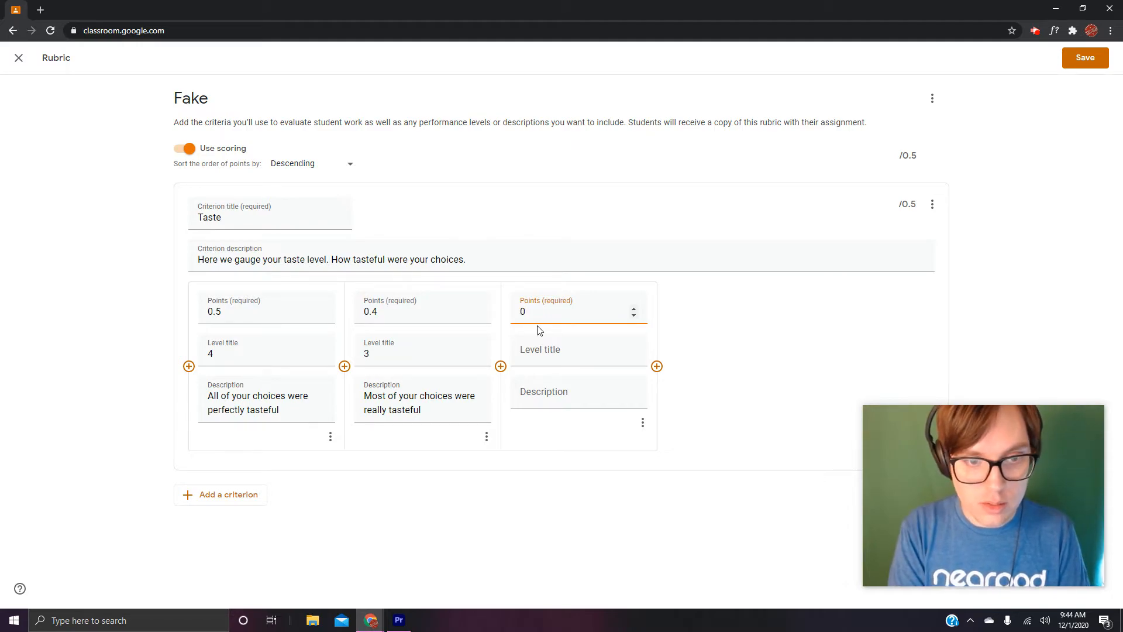
{"action": "type", "text": ".3"}
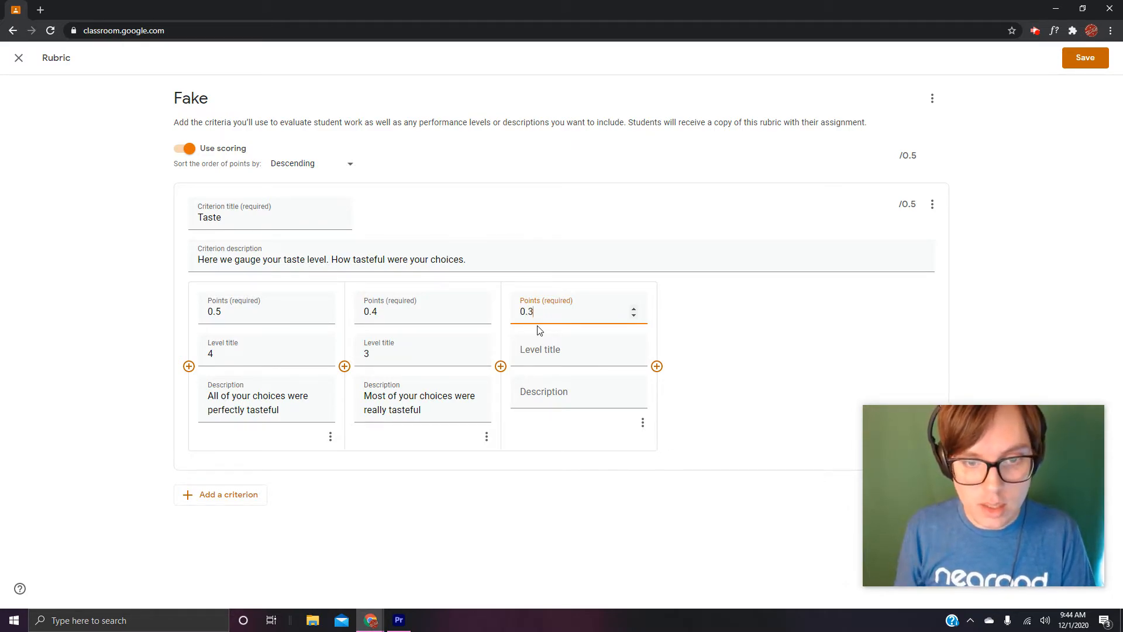
{"action": "left_click", "coordinate": [536, 358]}
{"action": "type", "text": "2"}
{"action": "left_click", "coordinate": [539, 398]}
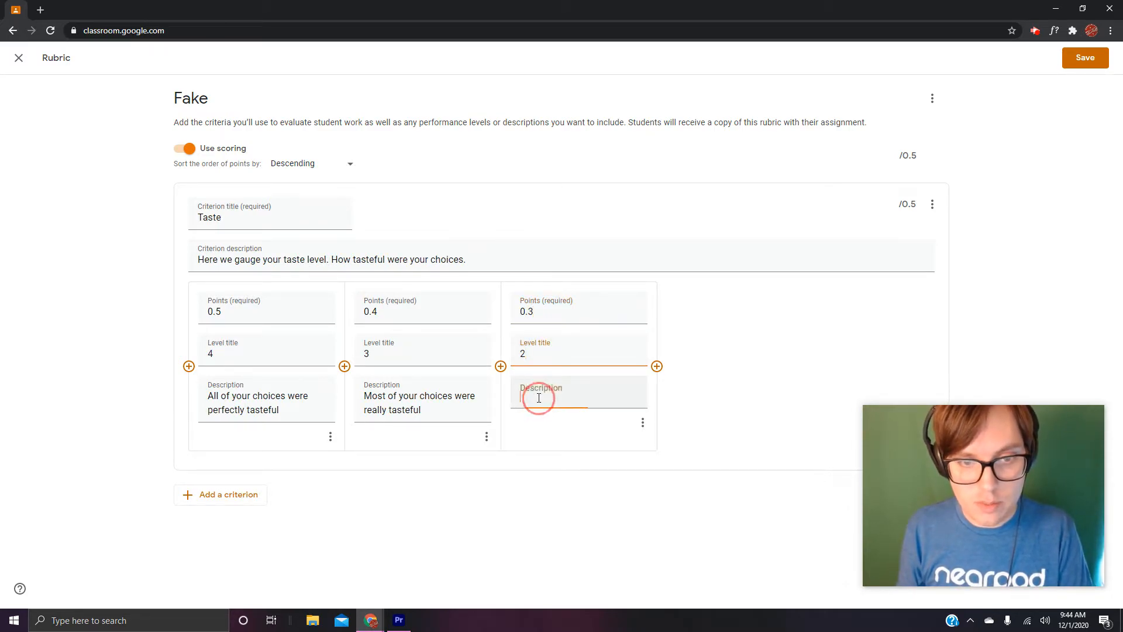
{"action": "type", "text": "A"}
{"action": "key", "text": "BackSpace"}
{"action": "type", "text": "Some of your choices were pretty tasteful"}
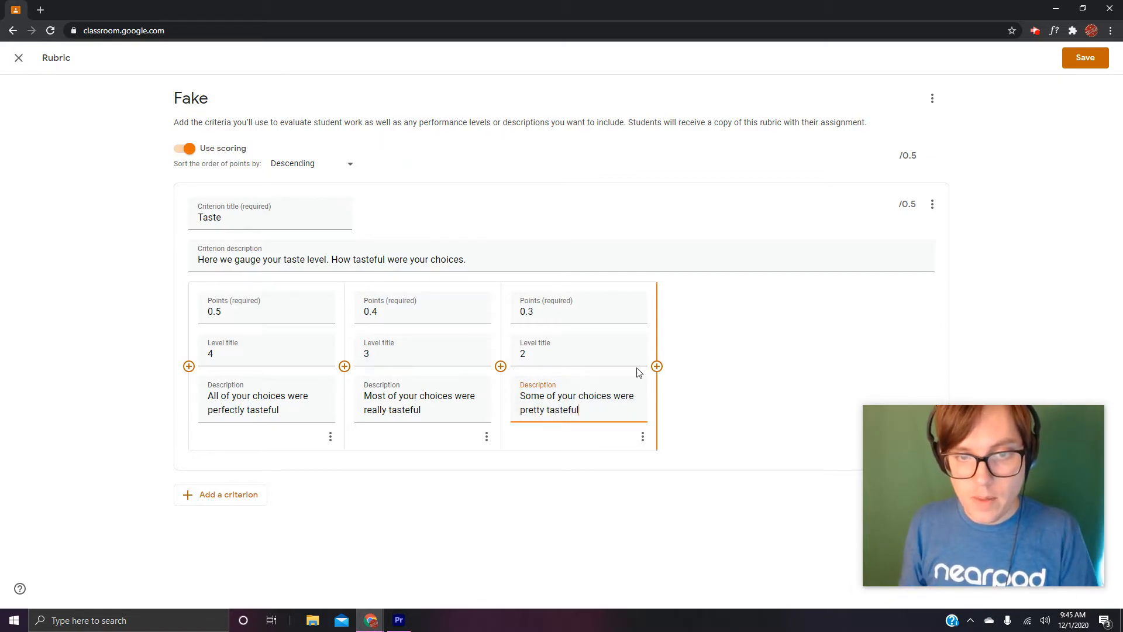
- Add a fourth Taste level worth 0.2 points, titled 1, with the description "Almost none of your choices were at all tasteful"
{"action": "left_click", "coordinate": [657, 366]}
{"action": "left_click", "coordinate": [708, 305]}
{"action": "type", "text": "0.2"}
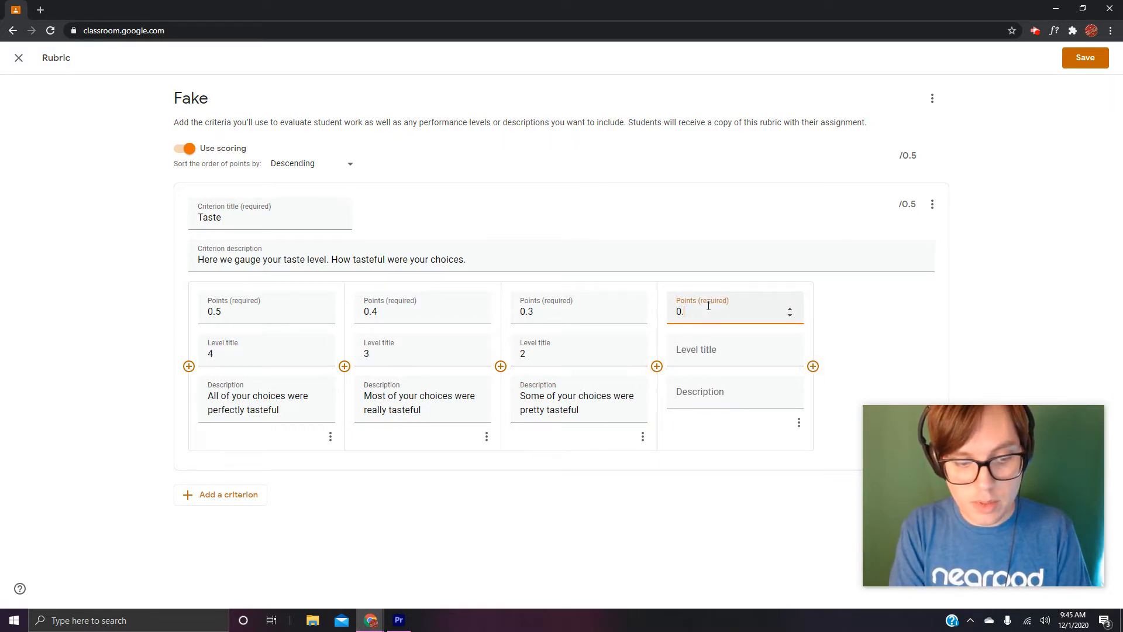
{"action": "left_click", "coordinate": [706, 357]}
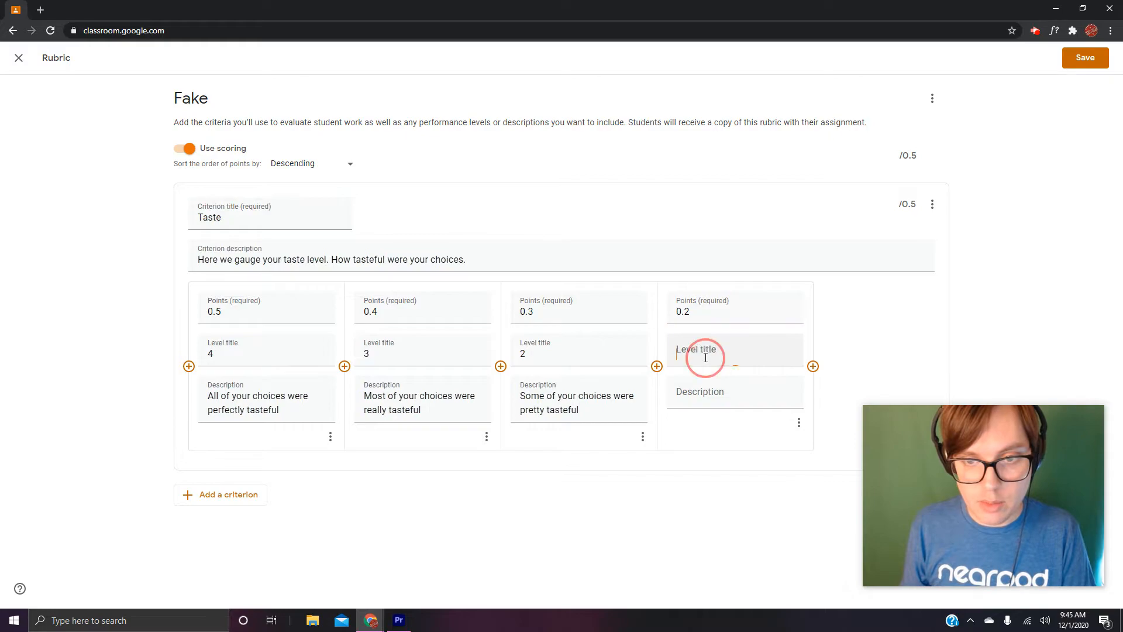
{"action": "type", "text": "1"}
{"action": "left_click", "coordinate": [691, 396]}
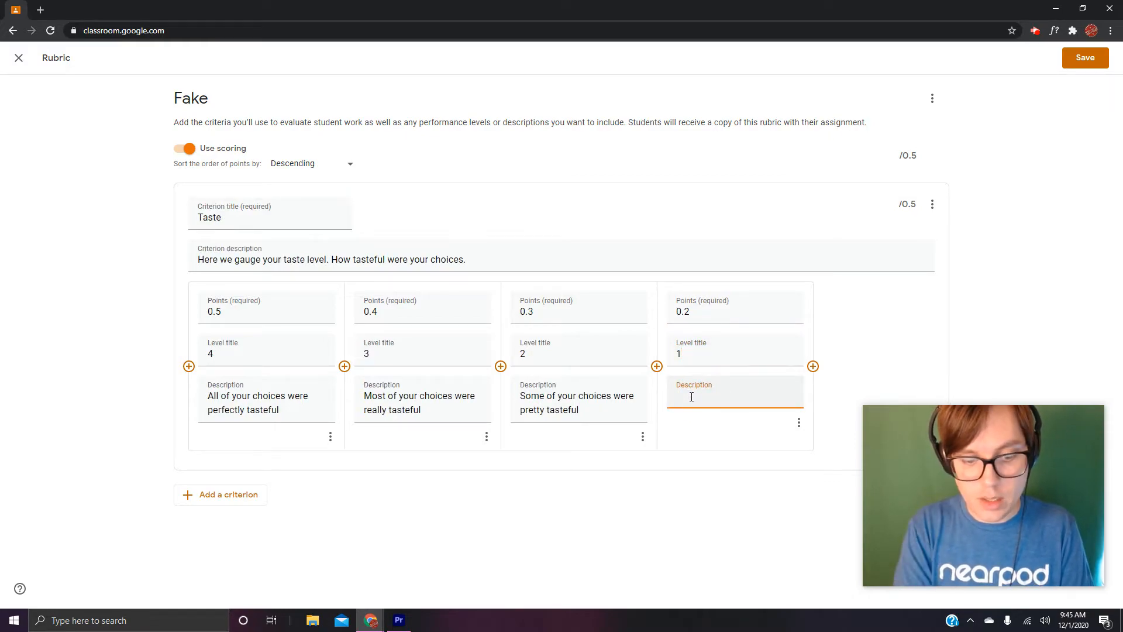
{"action": "type", "text": "Al"}
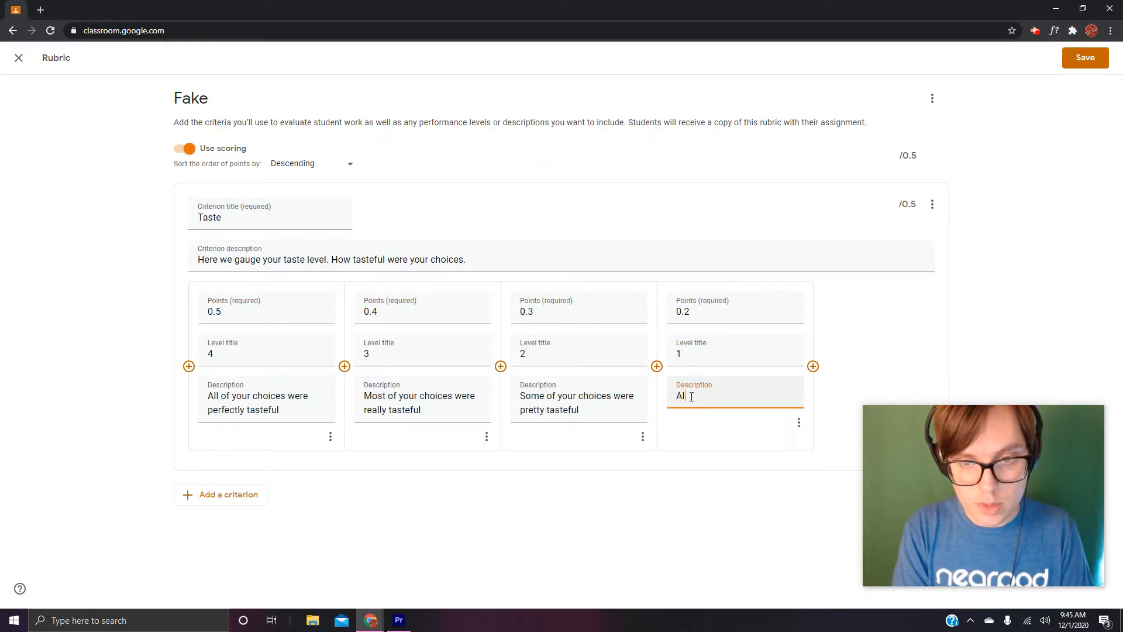
{"action": "type", "text": "most none of your choices were at all taste"}
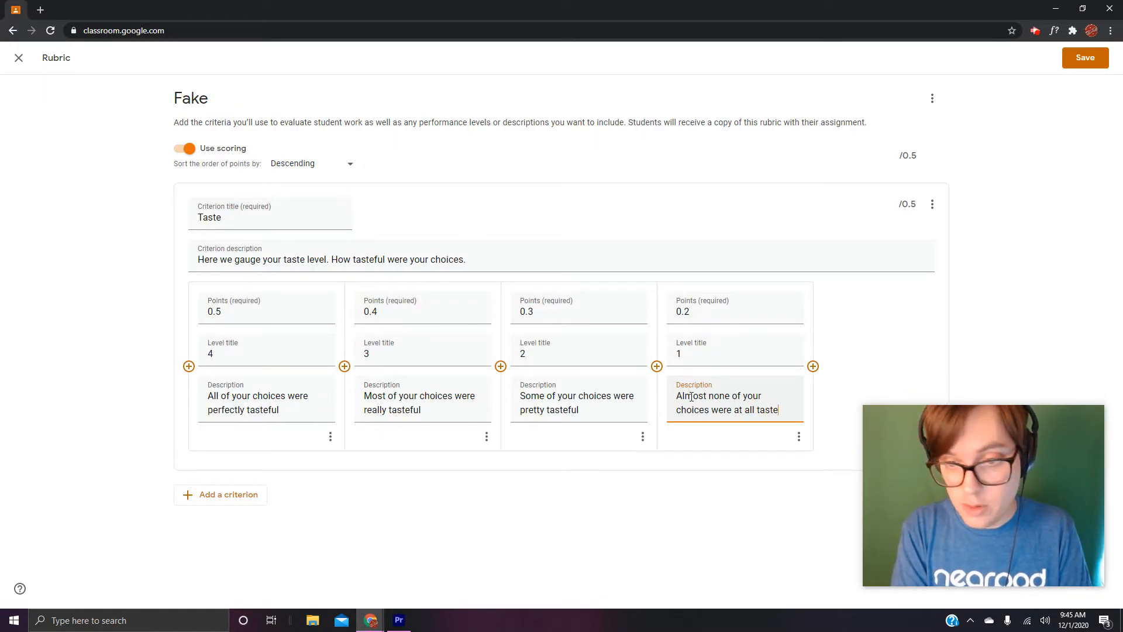
{"action": "type", "text": "ful"}
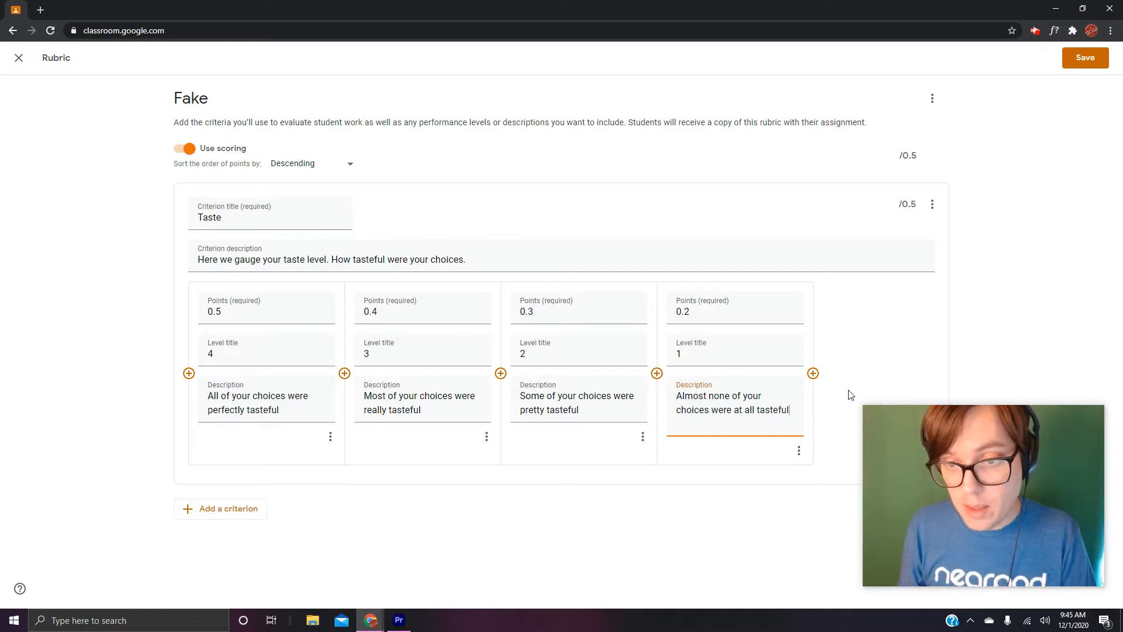
- Add a fifth Taste level worth 0 points, titled 0, with the description "None of your choices were in any way tasteful."
{"action": "left_click", "coordinate": [813, 373]}
{"action": "type", "text": "0"}
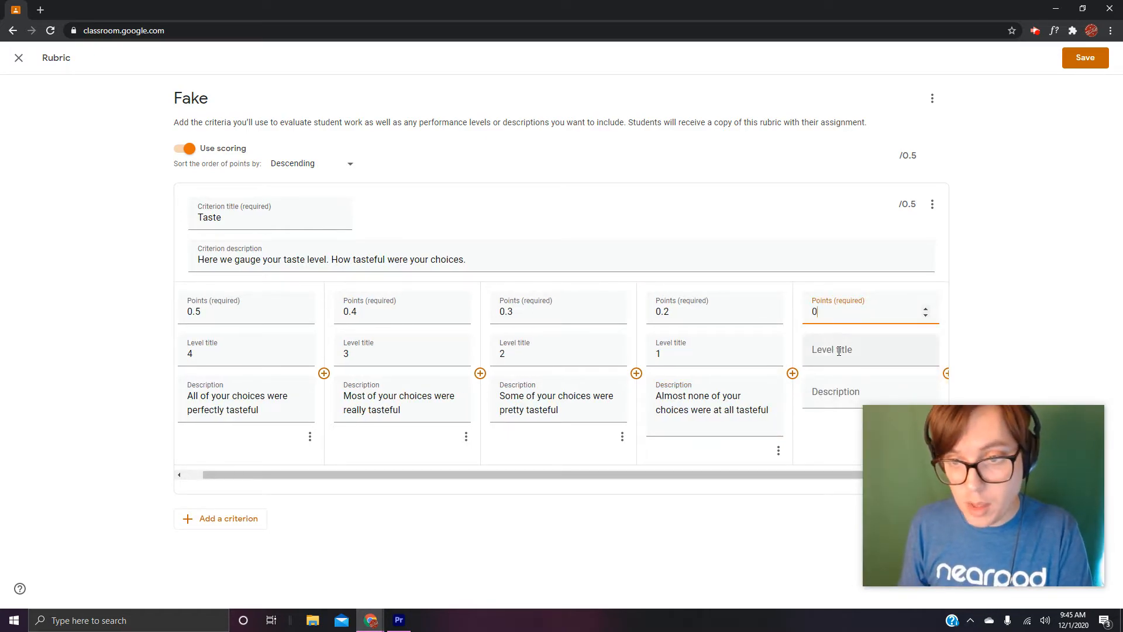
{"action": "left_click", "coordinate": [838, 356]}
{"action": "type", "text": "0"}
{"action": "left_click", "coordinate": [821, 393]}
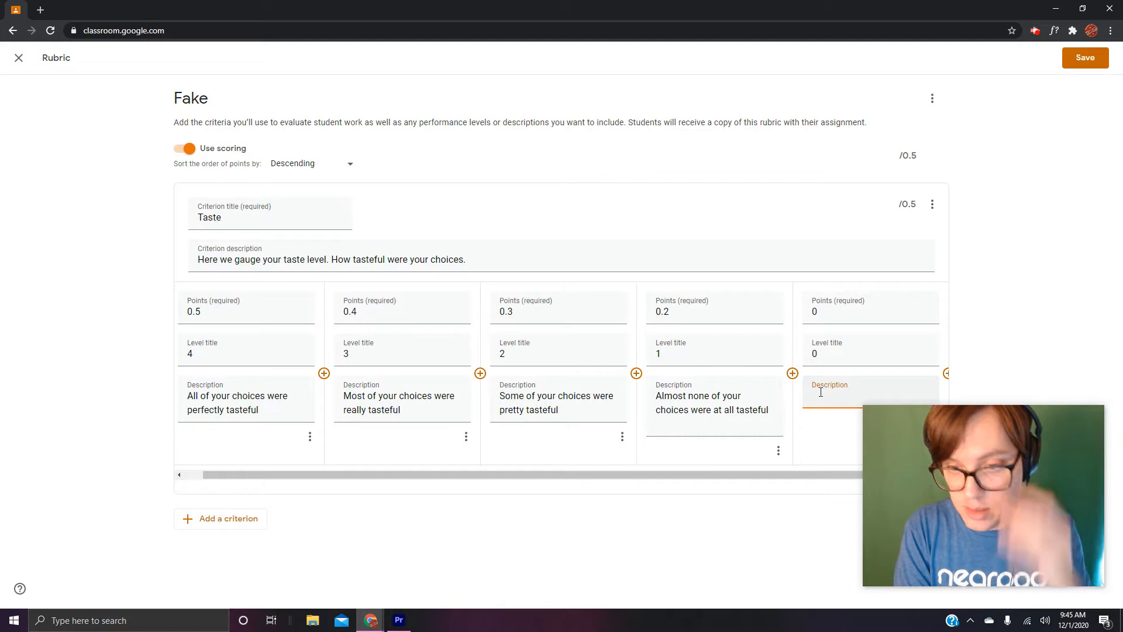
{"action": "type", "text": "None "}
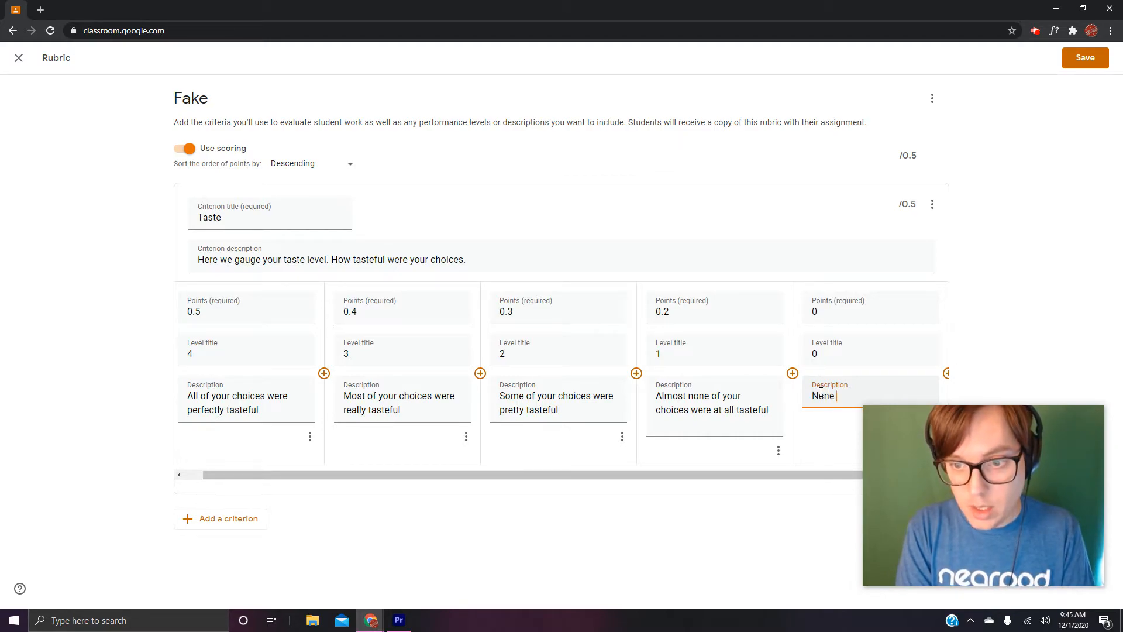
{"action": "type", "text": "of your choices"}
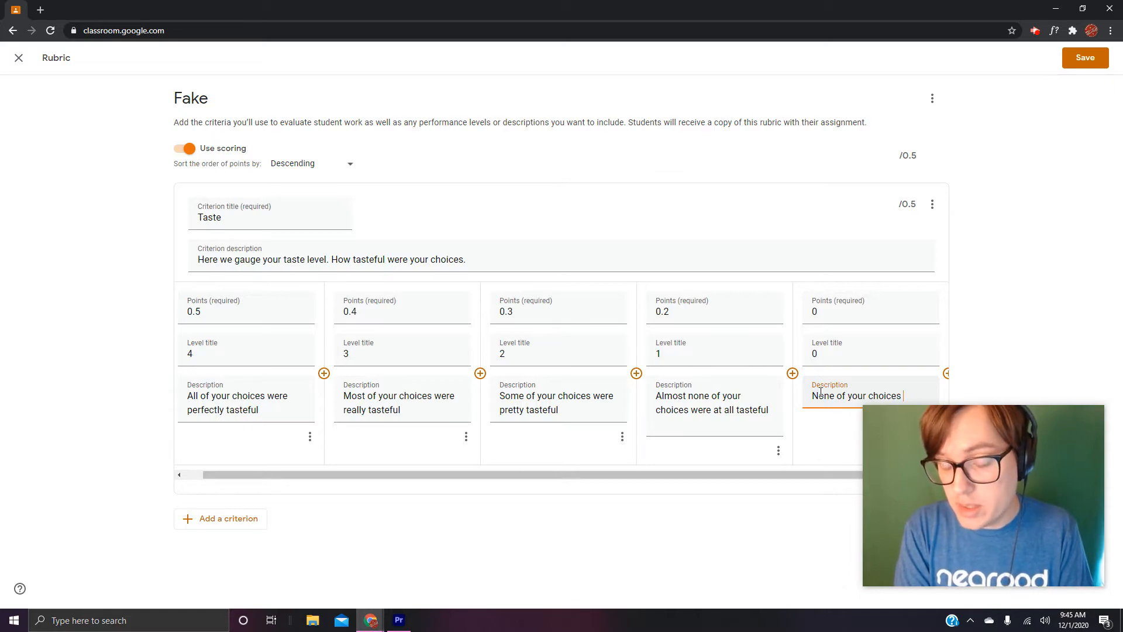
{"action": "type", "text": " were in any w"}
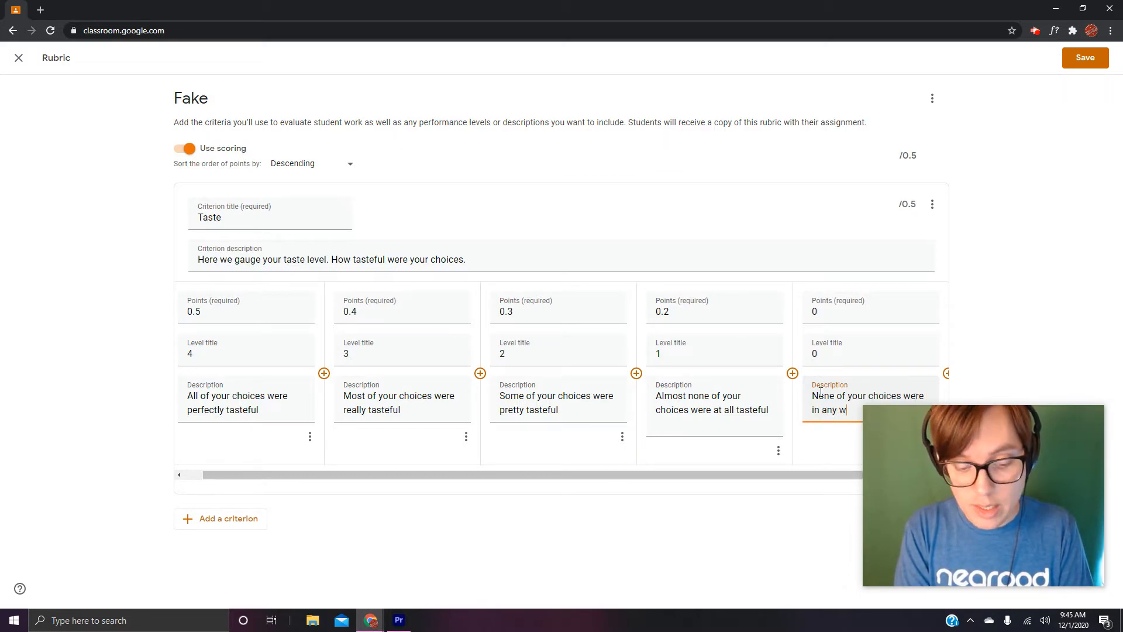
{"action": "type", "text": "ay ta"}
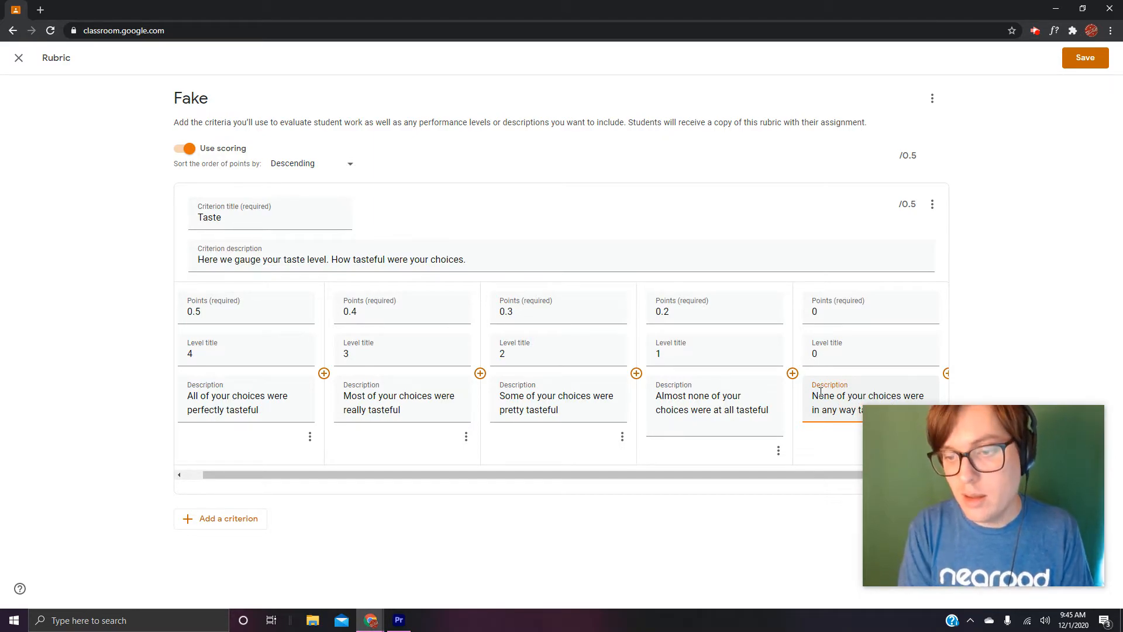
{"action": "left_click", "coordinate": [137, 378]}
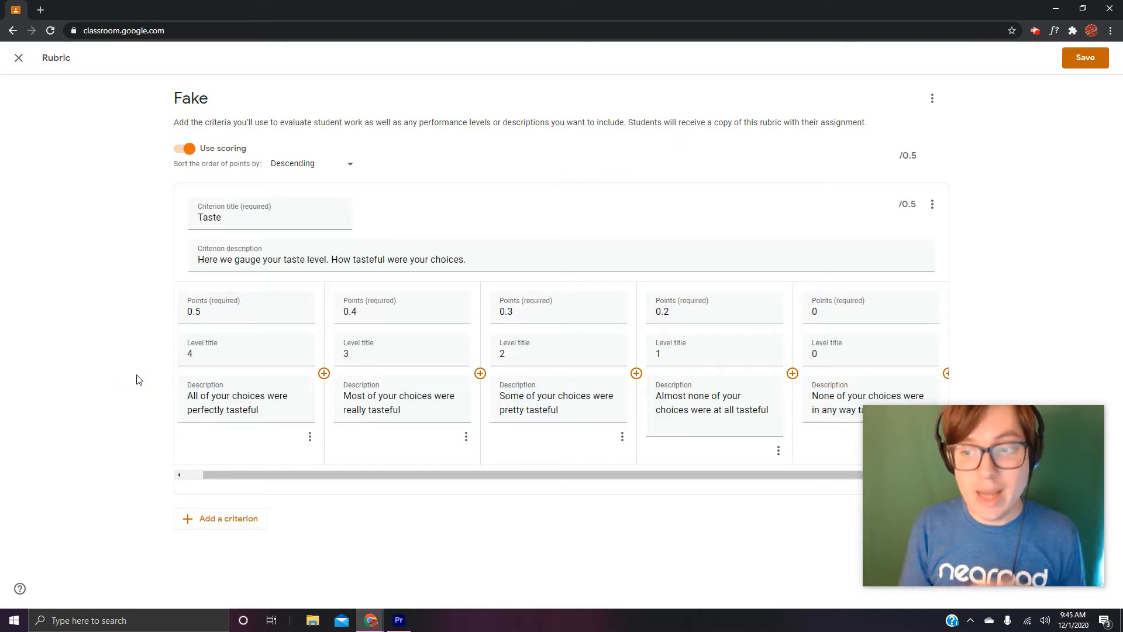
- Add a second criterion to the rubric below Taste and title it "Imagery"
{"action": "left_click", "coordinate": [247, 525]}
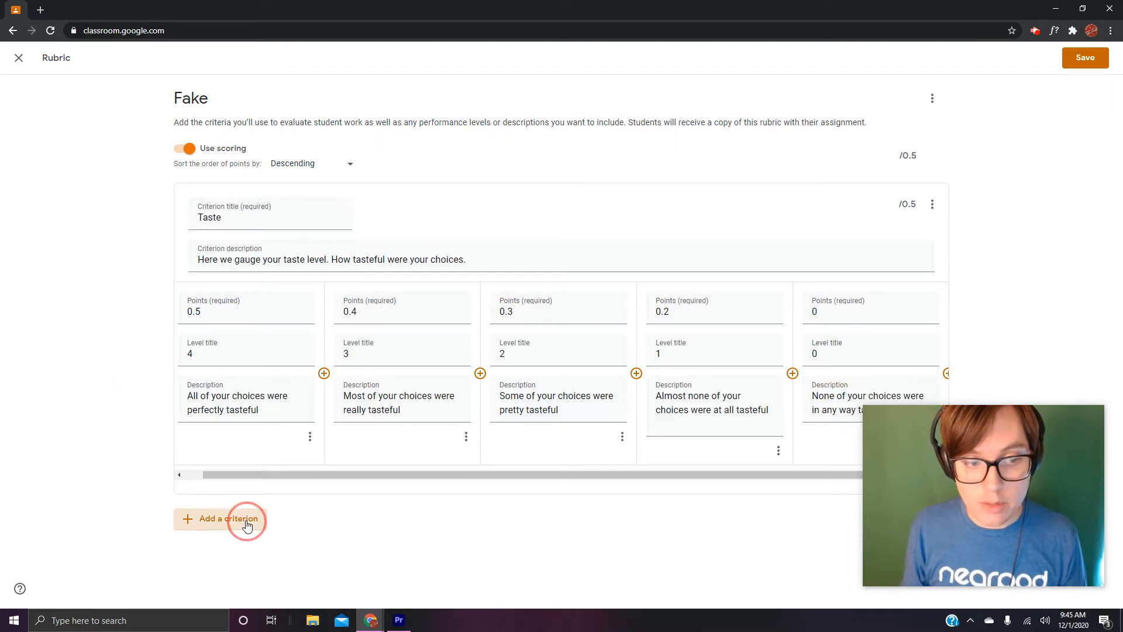
{"action": "scroll", "coordinate": [259, 324], "scroll_direction": "up", "scroll_amount": 1}
{"action": "scroll", "coordinate": [258, 325], "scroll_direction": "up", "scroll_amount": 2}
{"action": "scroll", "coordinate": [257, 326], "scroll_direction": "down", "scroll_amount": 2}
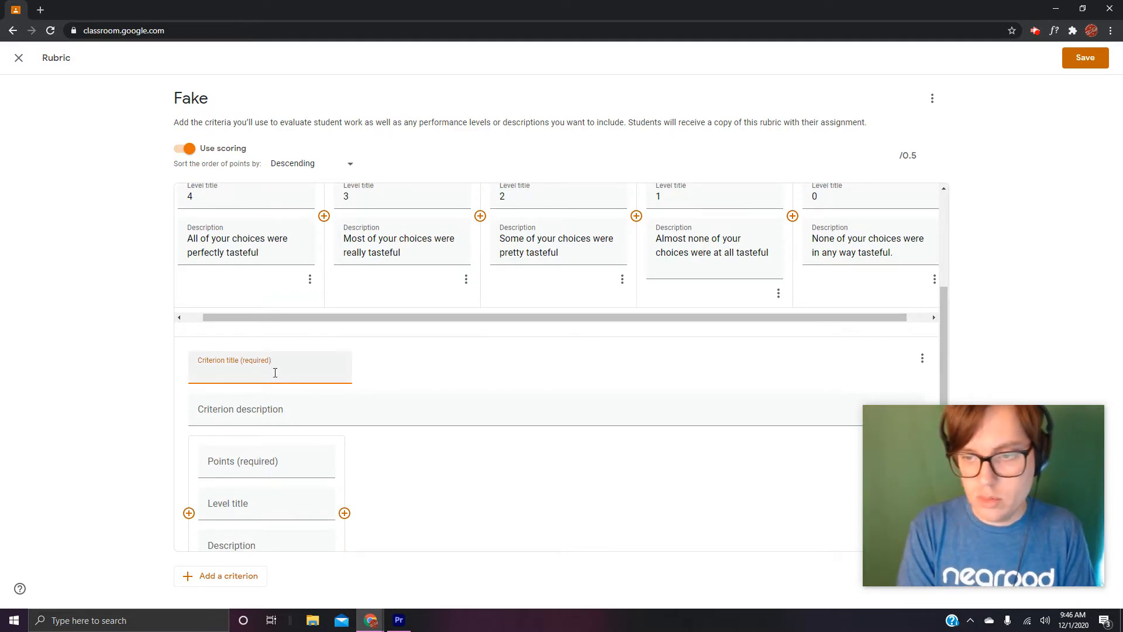
{"action": "scroll", "coordinate": [275, 374], "scroll_direction": "up", "scroll_amount": 3}
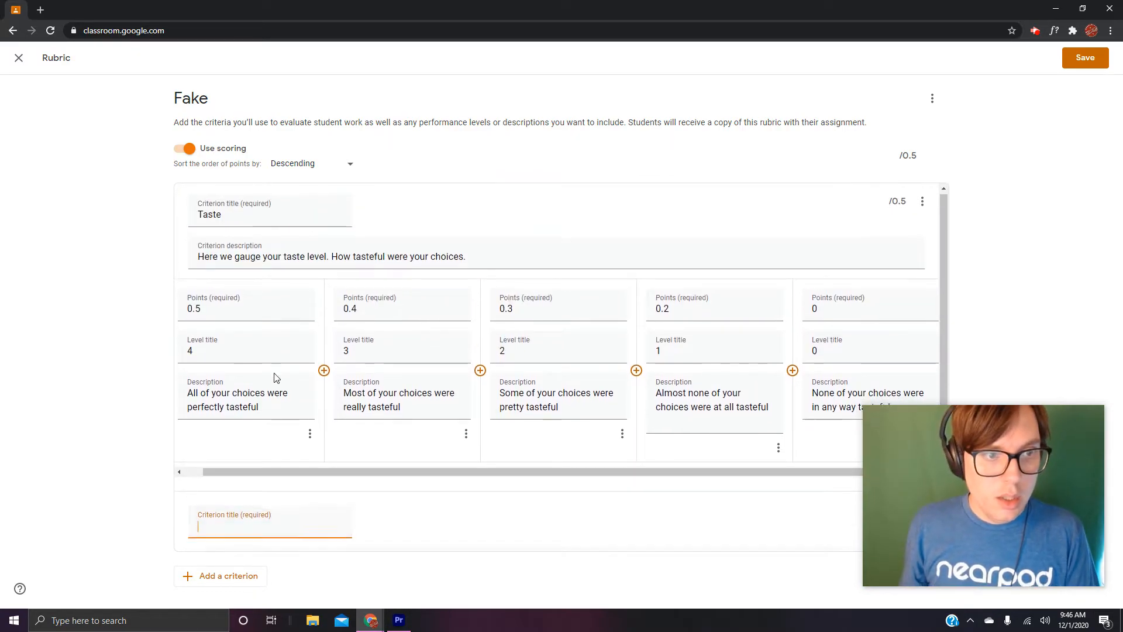
{"action": "scroll", "coordinate": [275, 378], "scroll_direction": "down", "scroll_amount": 3}
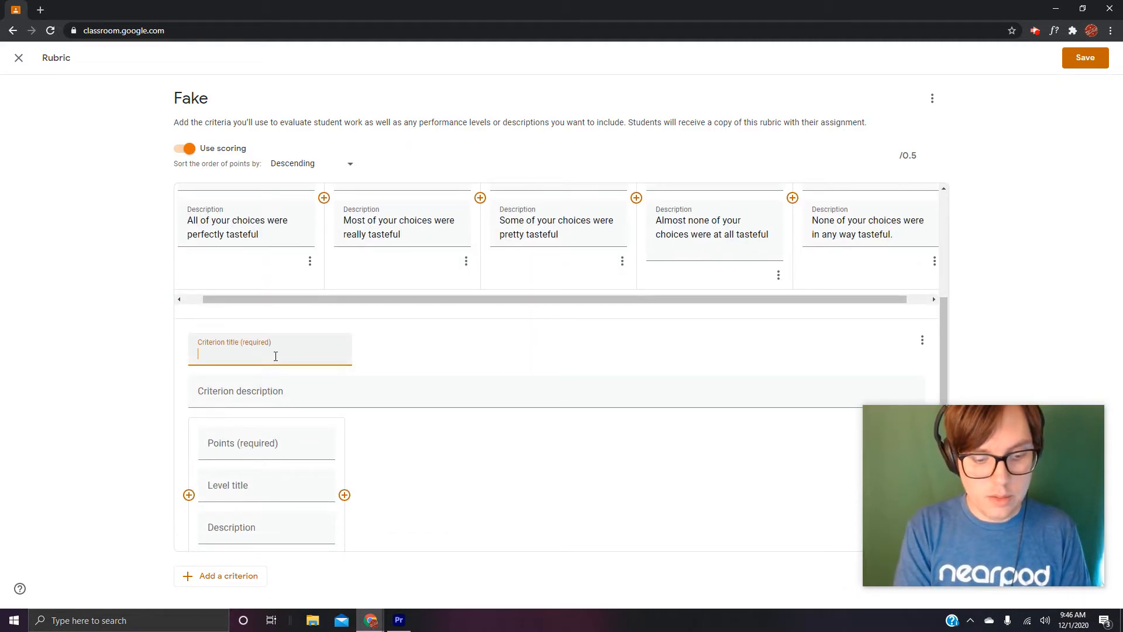
{"action": "type", "text": "Imagery"}
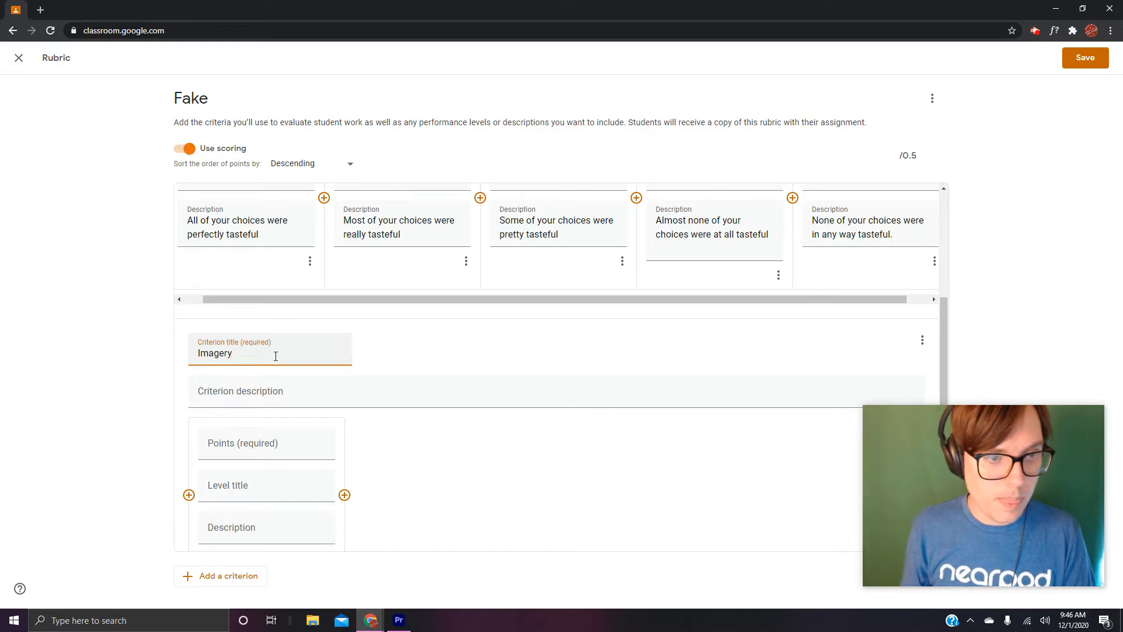
- Give the Imagery criterion the description "How much striking imagery was interwoven in your work?"
{"action": "left_click", "coordinate": [277, 397]}
{"action": "type", "text": "How "}
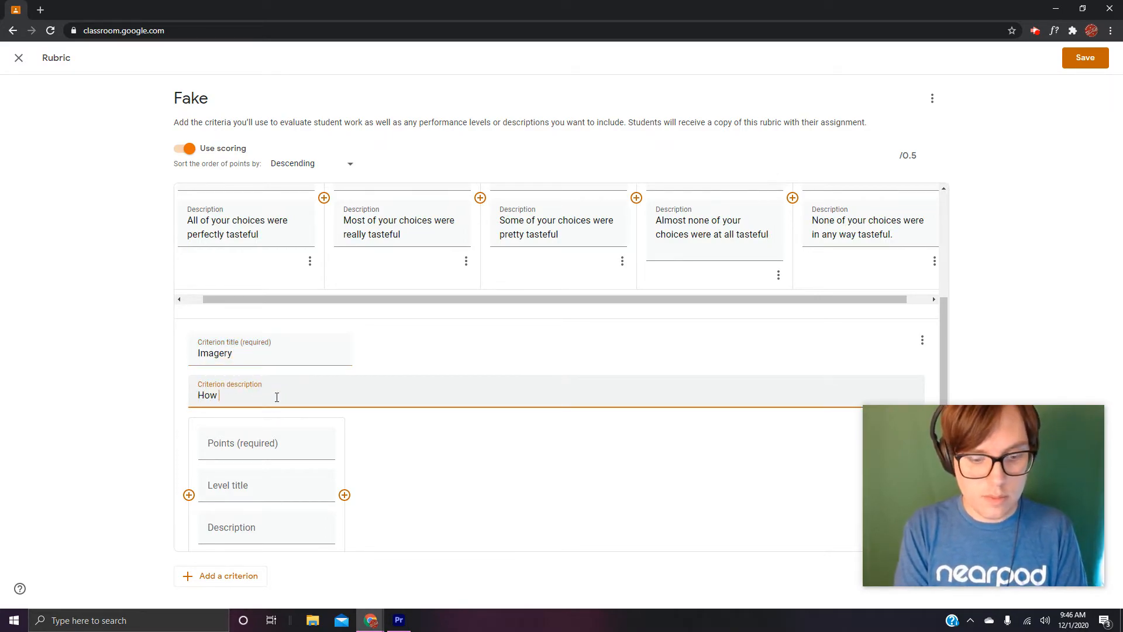
{"action": "type", "text": "m"}
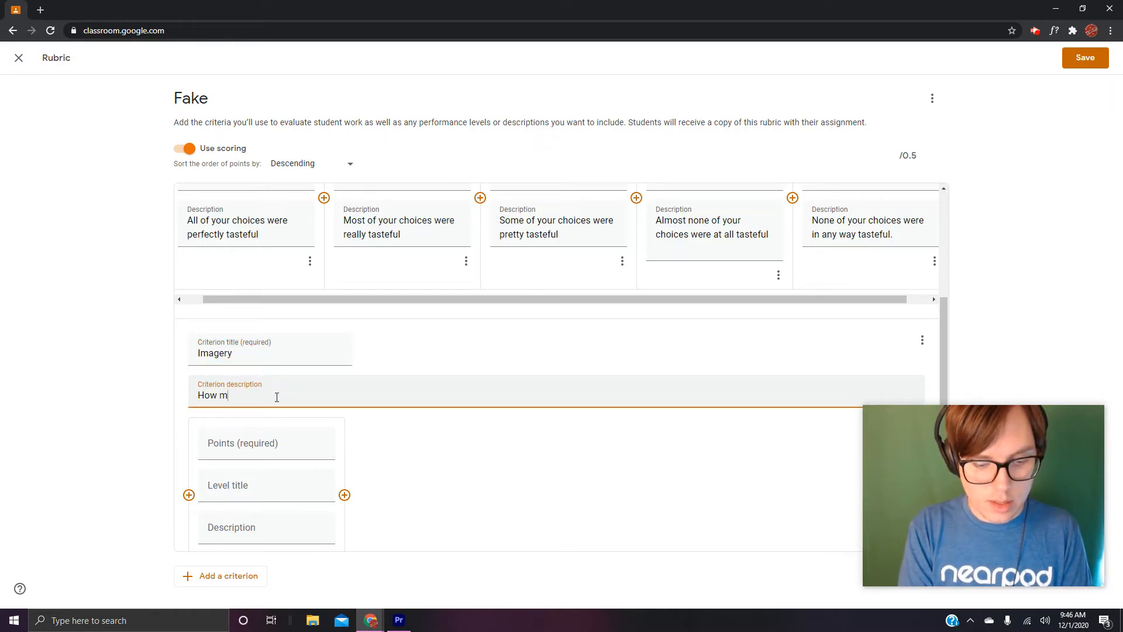
{"action": "type", "text": "uch striking imagery was interwo"}
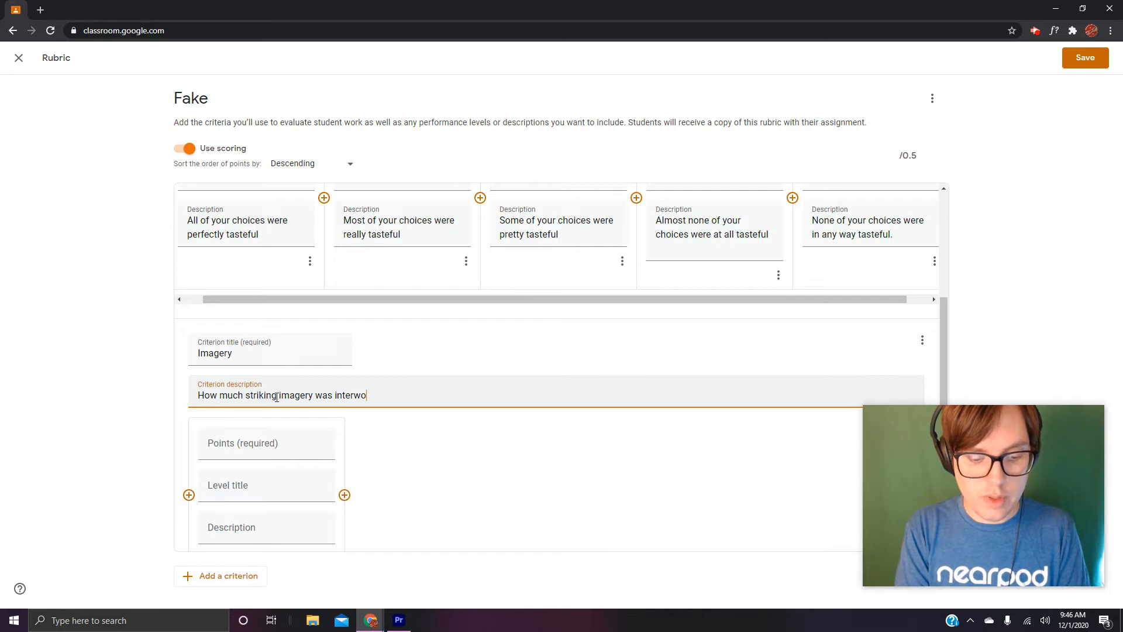
{"action": "type", "text": "ven in your work?"}
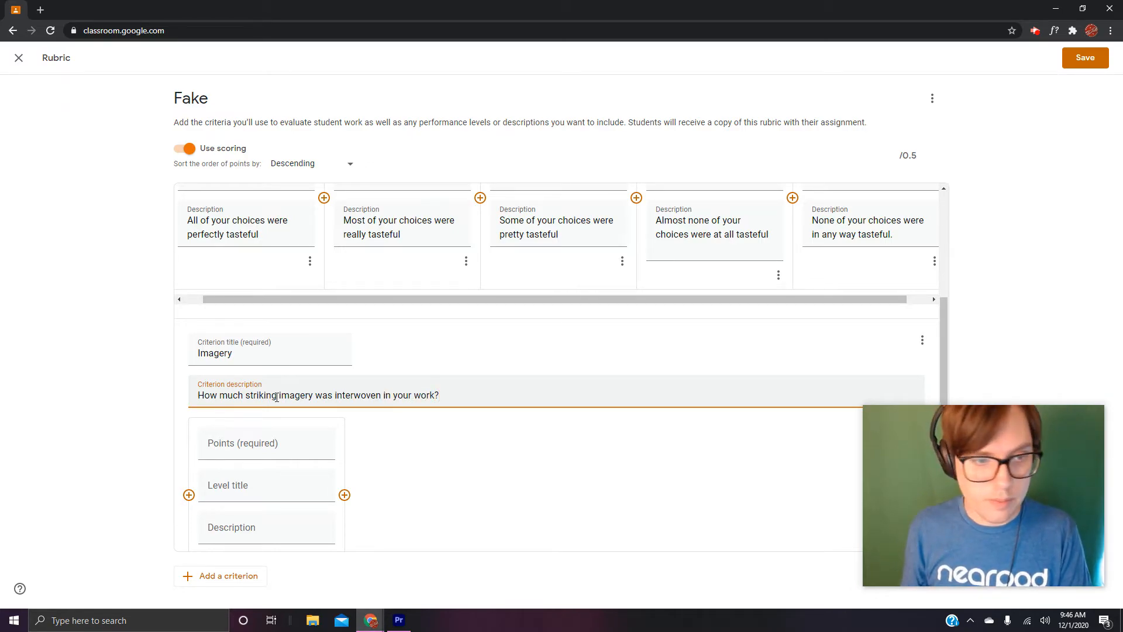
- Set the Imagery criterion's first level to 3.5 points
{"action": "left_click", "coordinate": [237, 443]}
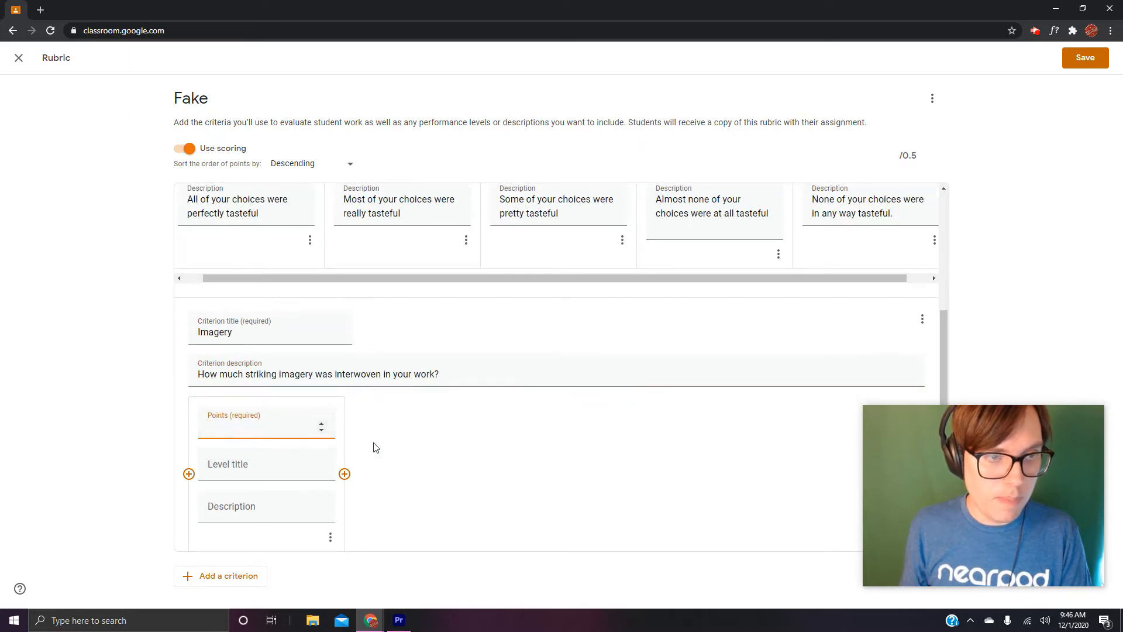
{"action": "scroll", "coordinate": [386, 456], "scroll_direction": "up", "scroll_amount": 1}
{"action": "scroll", "coordinate": [382, 456], "scroll_direction": "up", "scroll_amount": 1}
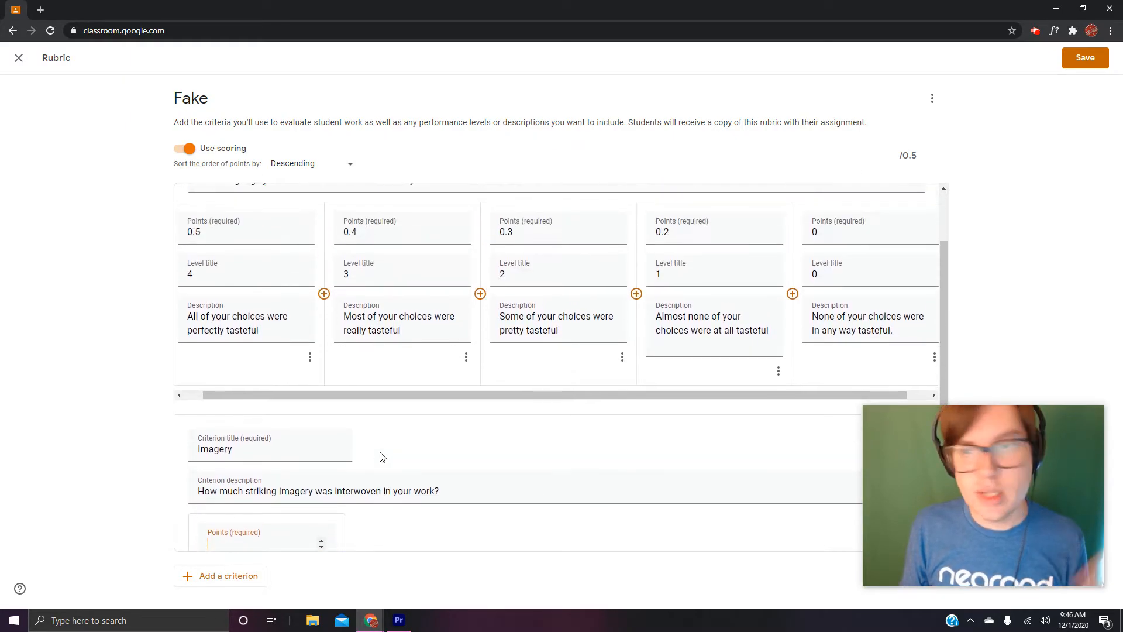
{"action": "scroll", "coordinate": [381, 456], "scroll_direction": "up", "scroll_amount": 2}
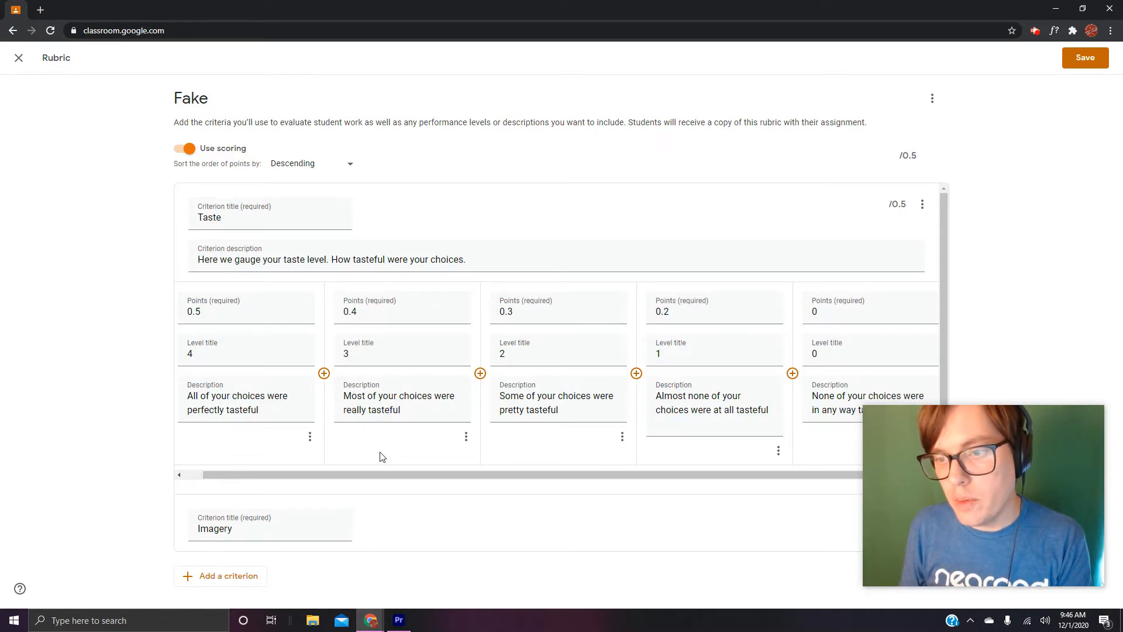
{"action": "scroll", "coordinate": [381, 457], "scroll_direction": "down", "scroll_amount": 4}
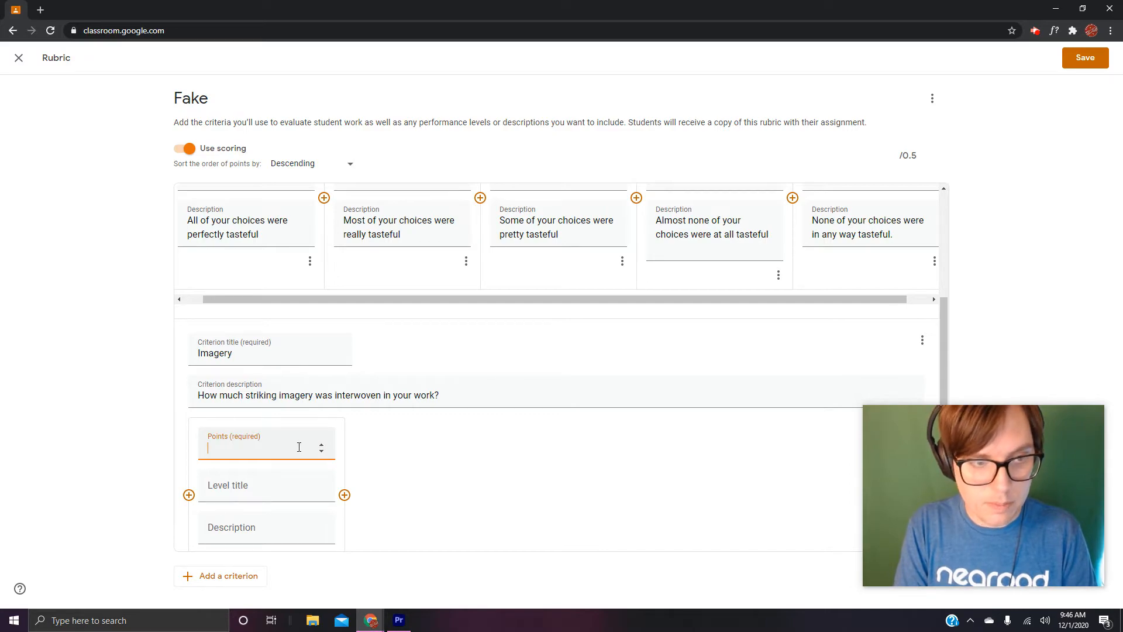
{"action": "scroll", "coordinate": [496, 441], "scroll_direction": "up", "scroll_amount": 2}
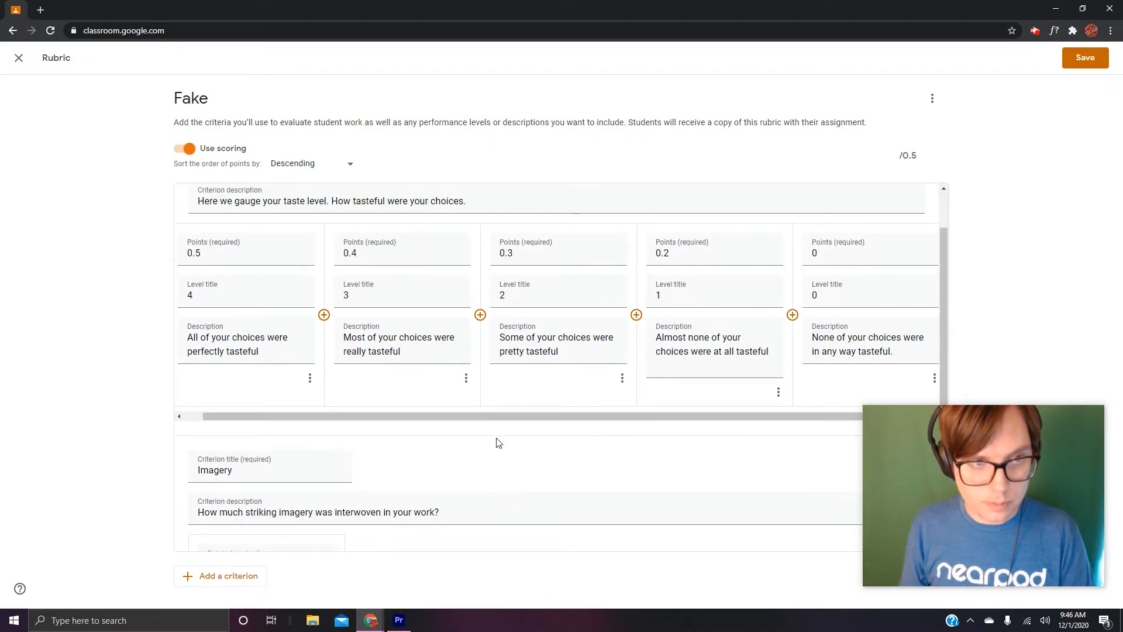
{"action": "scroll", "coordinate": [496, 441], "scroll_direction": "down", "scroll_amount": 2}
{"action": "type", "text": "3.5"}
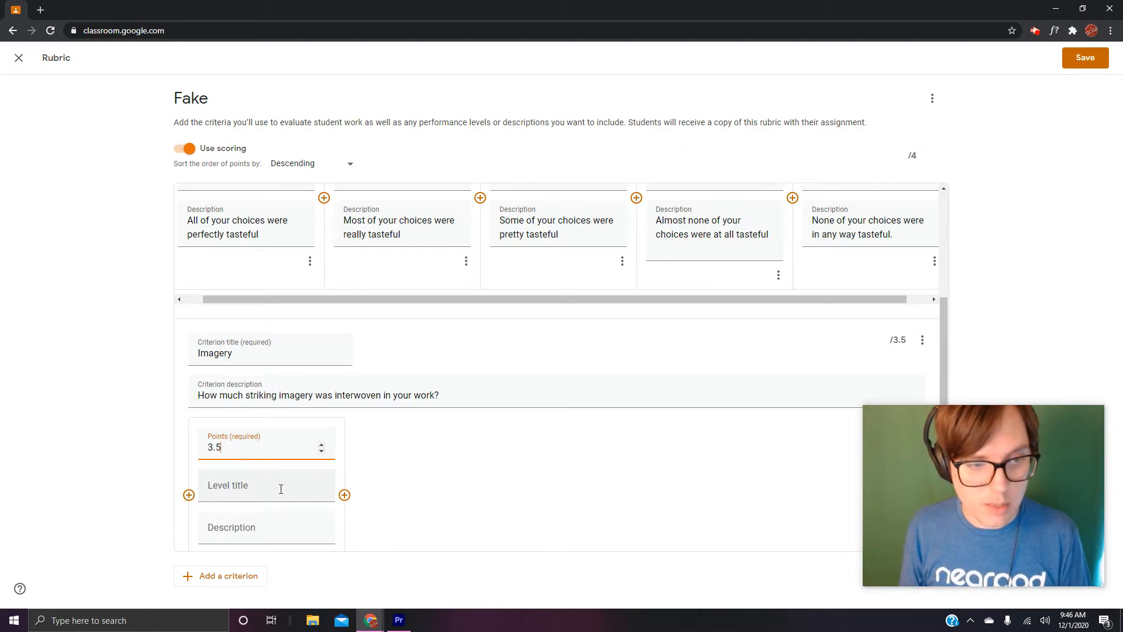
- Title the first Imagery level 4 and describe it as "Whoa. So much imagery. Like imagery overload."
{"action": "left_click", "coordinate": [281, 490]}
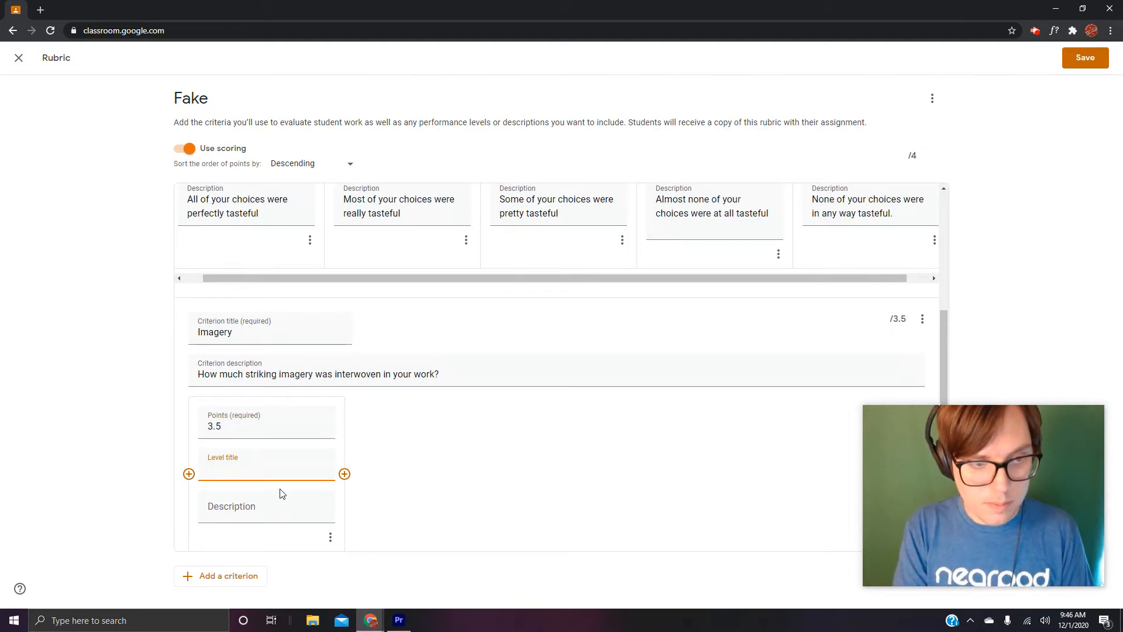
{"action": "type", "text": "4"}
{"action": "left_click", "coordinate": [246, 515]}
{"action": "type", "text": "Who"}
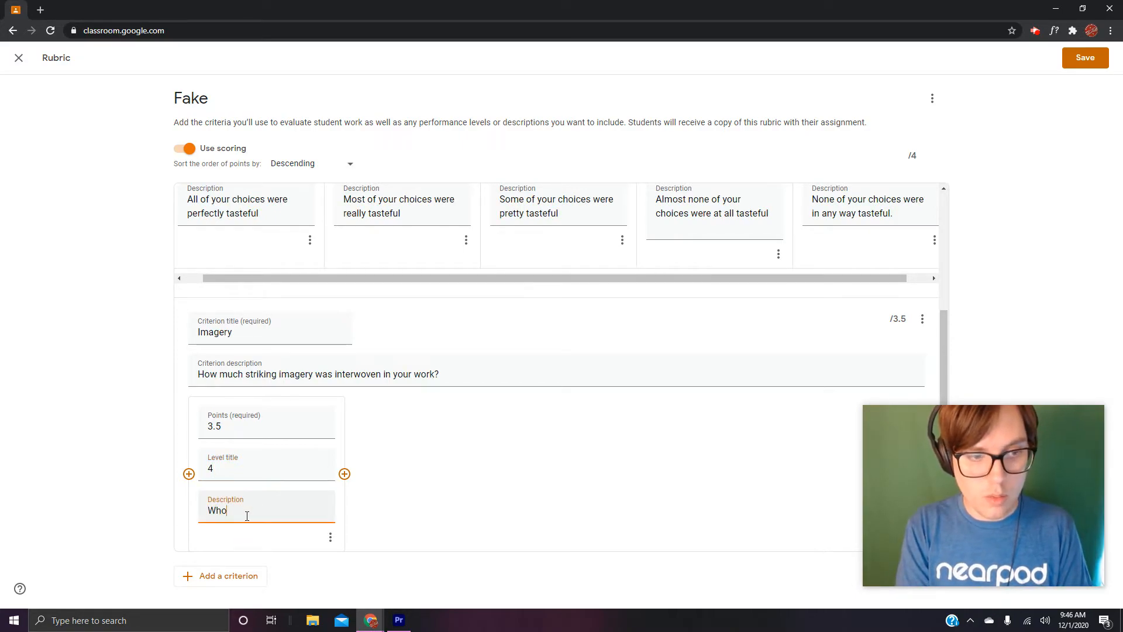
{"action": "type", "text": "a. So much"}
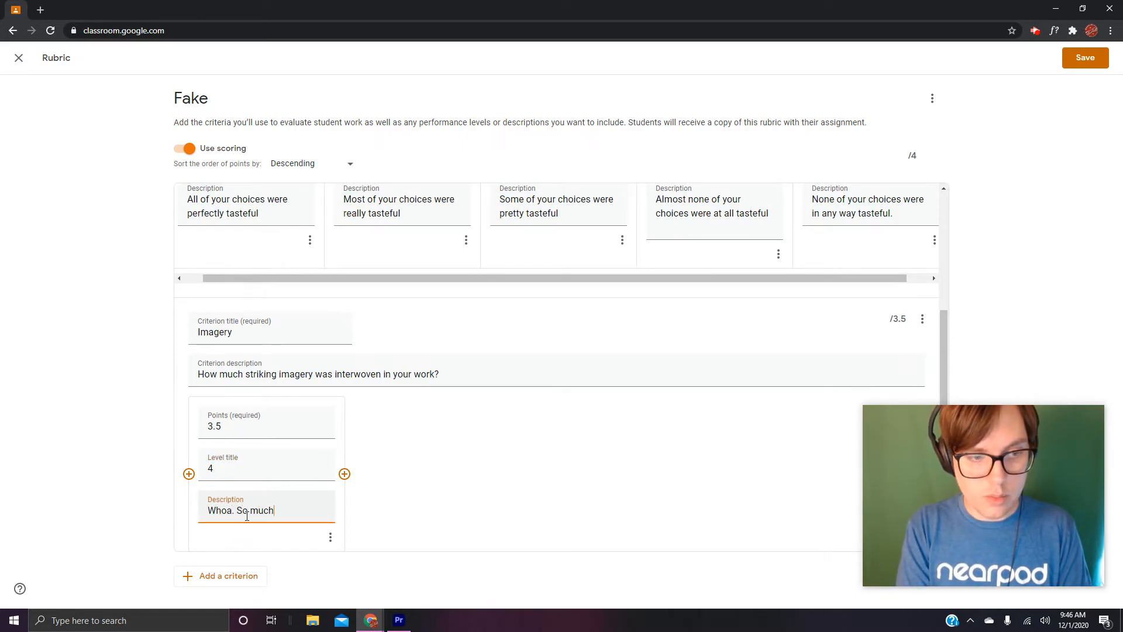
{"action": "type", "text": " imagery. "}
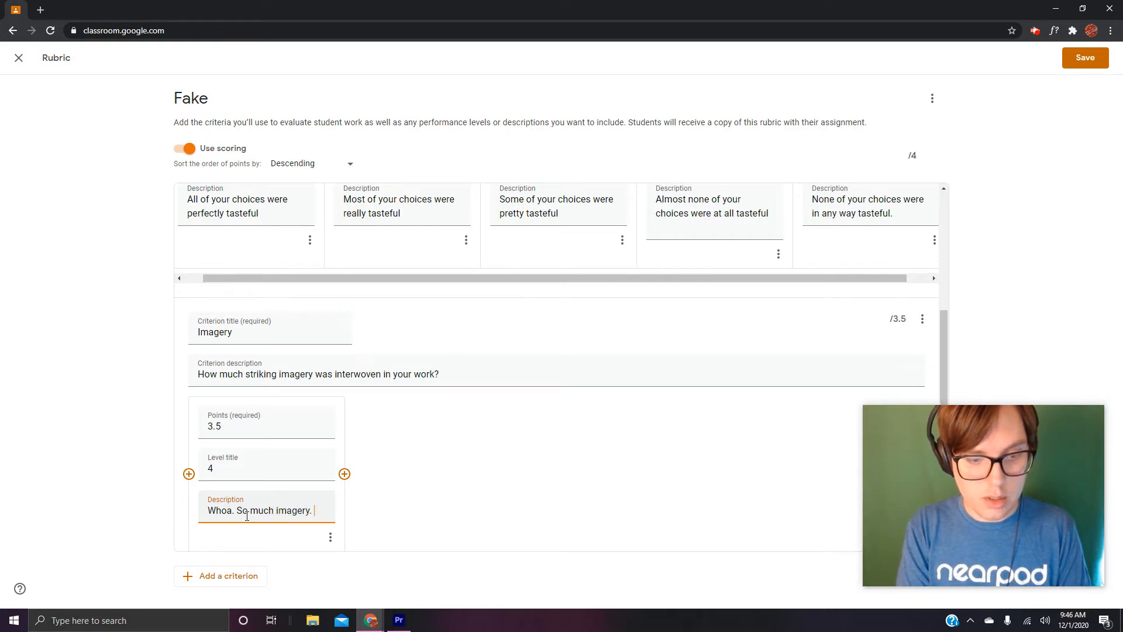
{"action": "type", "text": "ILike imagery overload."}
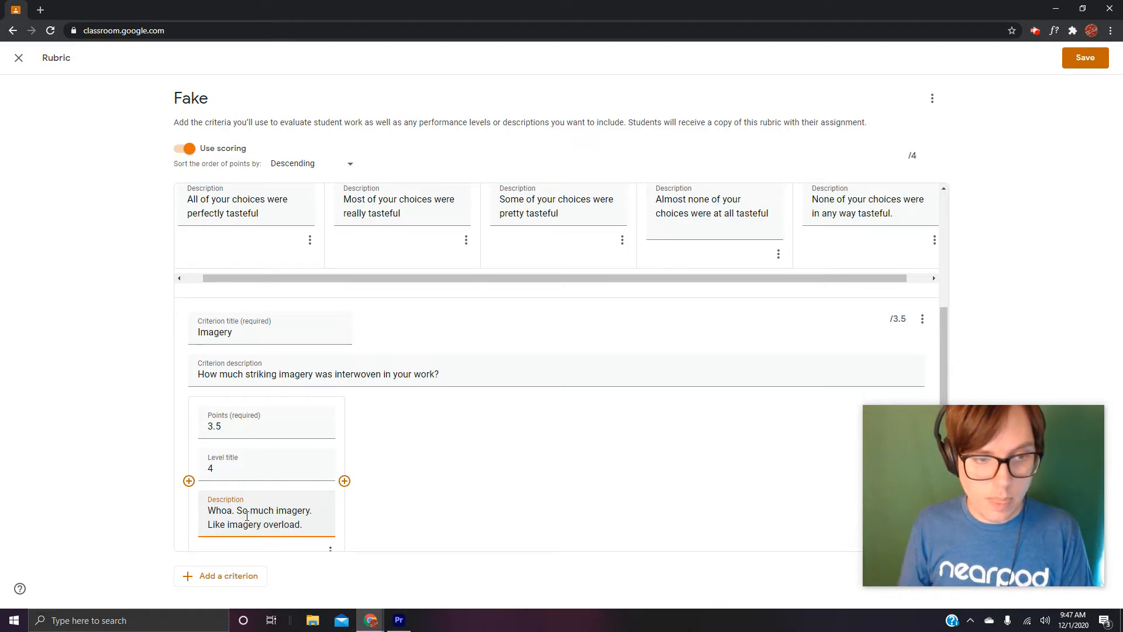
- Add a second Imagery level worth 2.5 points, titled 3 and described as "Lots of quality imagery"
{"action": "left_click", "coordinate": [344, 481]}
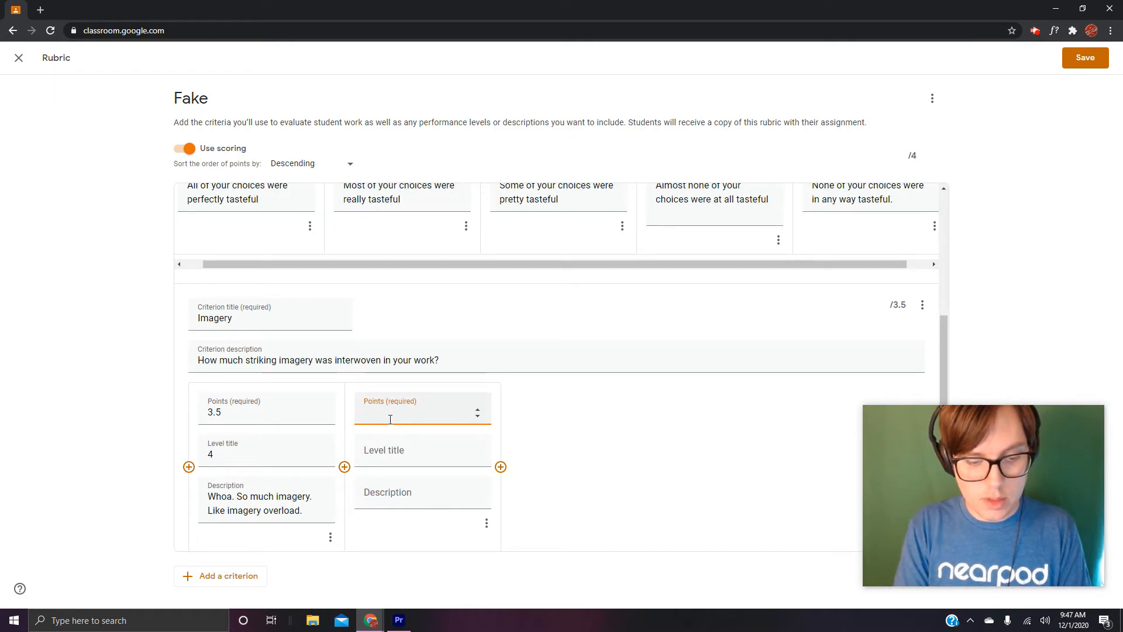
{"action": "type", "text": "3."}
{"action": "key", "text": "BackSpace"}
{"action": "key", "text": "BackSpace"}
{"action": "type", "text": "2.5"}
{"action": "left_click", "coordinate": [389, 452]}
{"action": "type", "text": "3"}
{"action": "left_click", "coordinate": [387, 494]}
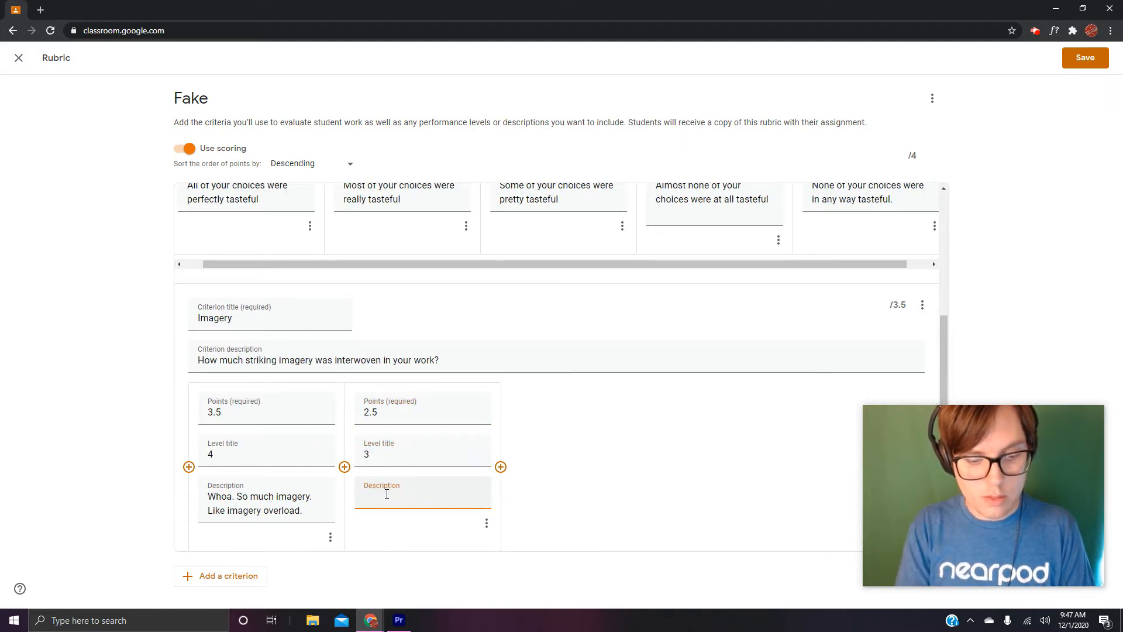
{"action": "type", "text": "Lot"}
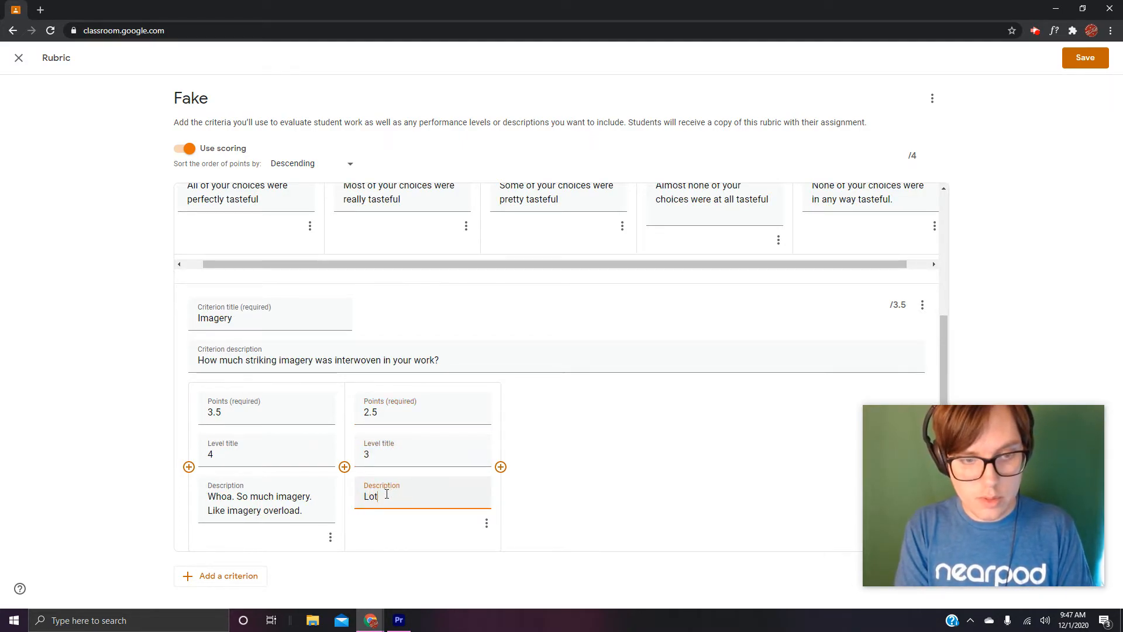
{"action": "type", "text": "s of quality imagery"}
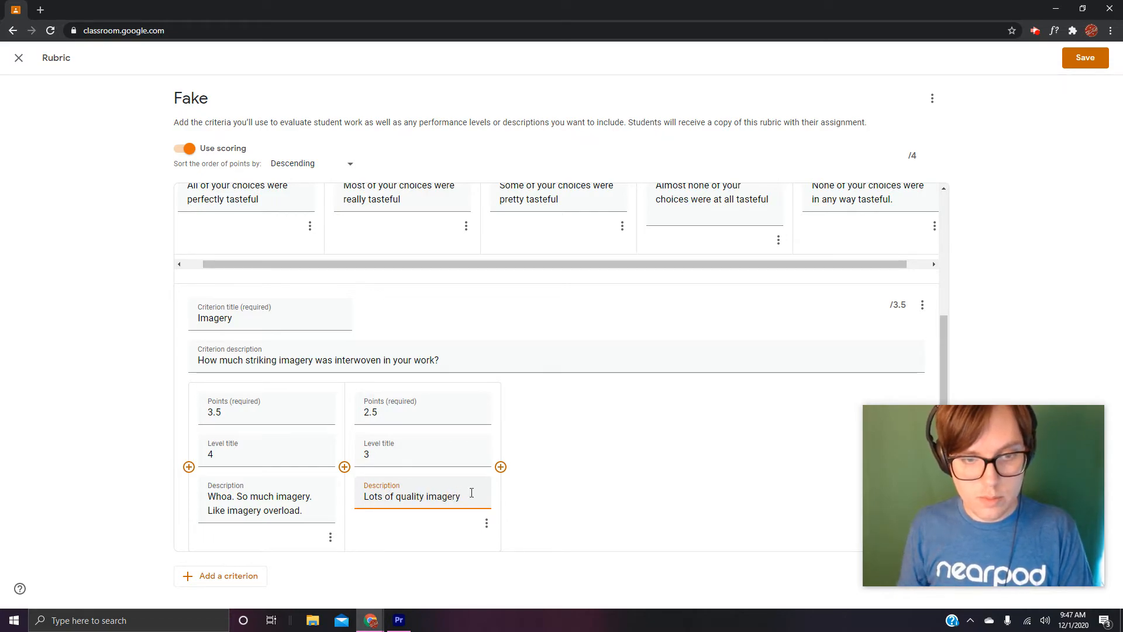
- Add a third Imagery level worth 1.5 points, titled 2 and described as "Some imagery. Some good."
{"action": "left_click", "coordinate": [501, 466]}
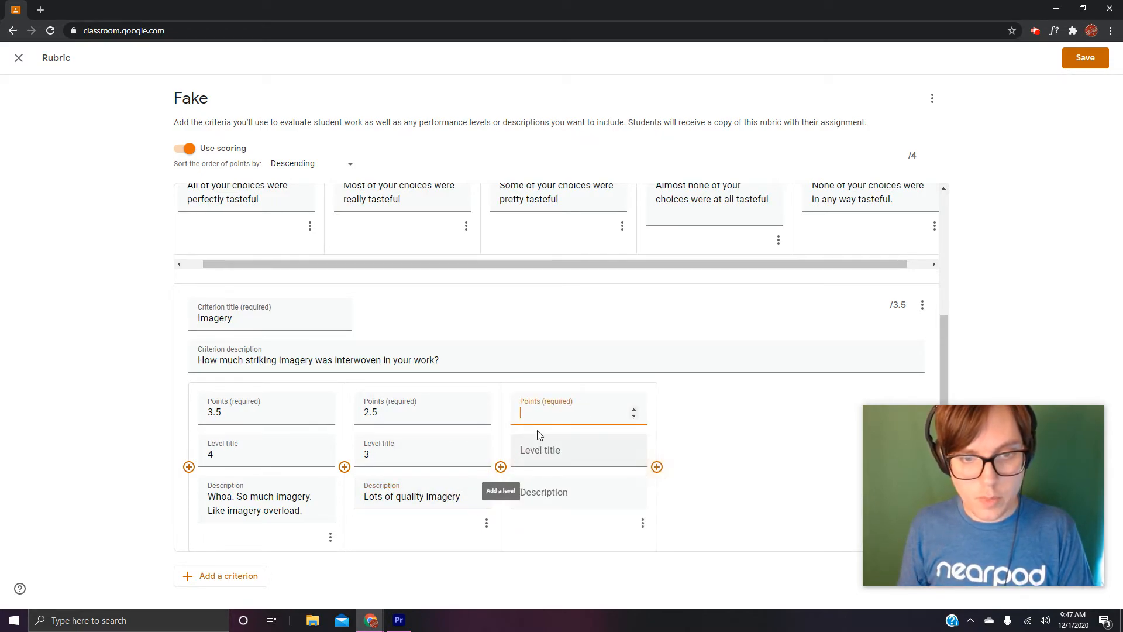
{"action": "type", "text": "1.5"}
{"action": "left_click", "coordinate": [553, 449]}
{"action": "type", "text": "2"}
{"action": "left_click", "coordinate": [550, 494]}
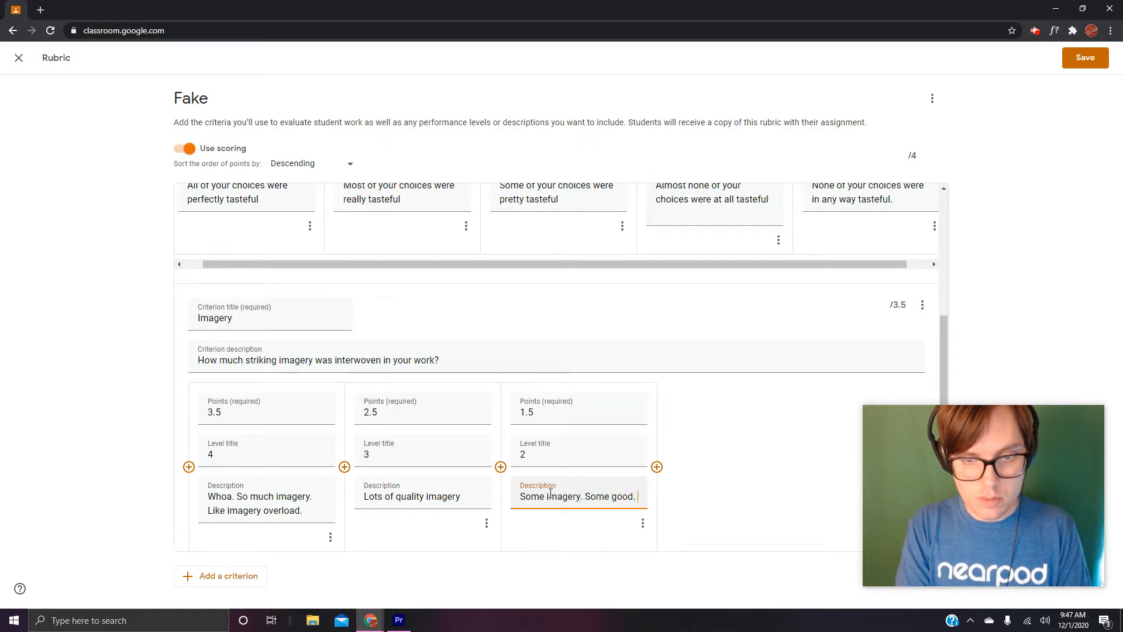
- Add a fourth Imagery level worth 0.5 points, titled 1 and described as "Not so much imagery. Most bad."
{"action": "left_click", "coordinate": [657, 466]}
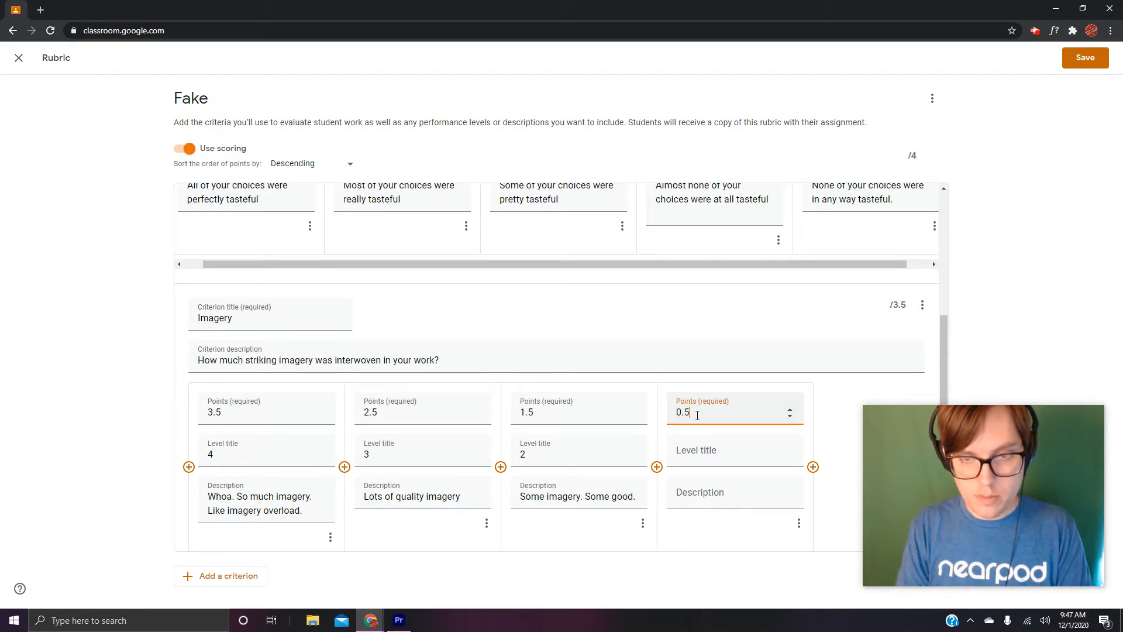
{"action": "left_click", "coordinate": [695, 456]}
{"action": "type", "text": "1"}
{"action": "left_click", "coordinate": [698, 493]}
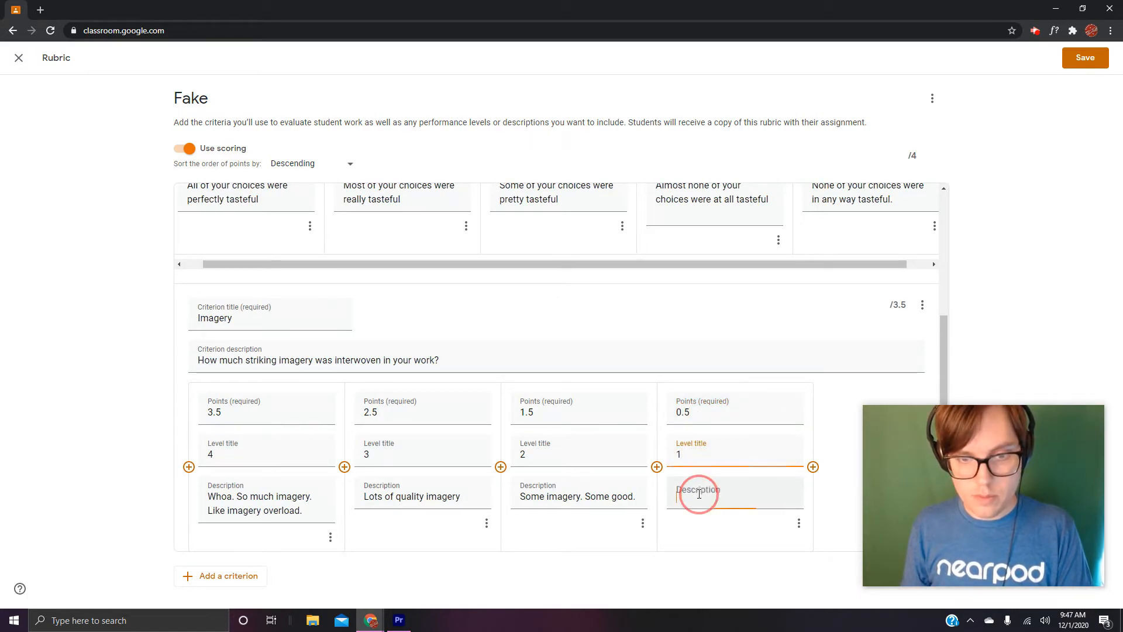
{"action": "type", "text": "Not so much imagery. Most bad."}
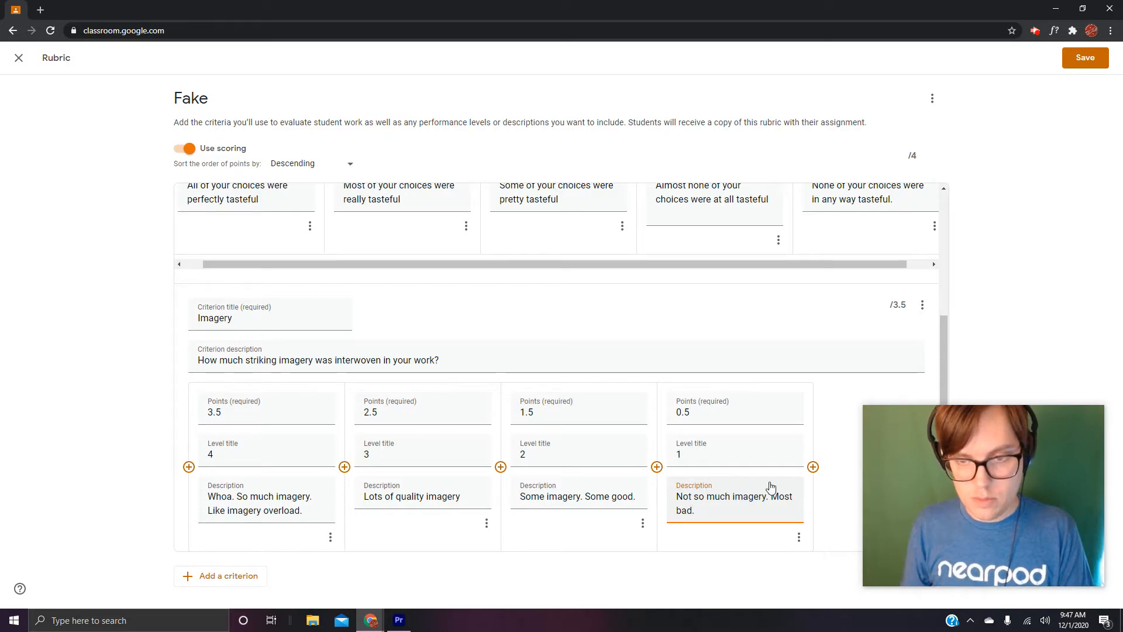
- Add a fifth Imagery level worth 0 points, titled 0 and described as "None or non good", and save the rubric
{"action": "left_click", "coordinate": [812, 467]}
{"action": "type", "text": "0"}
{"action": "left_click", "coordinate": [826, 455]}
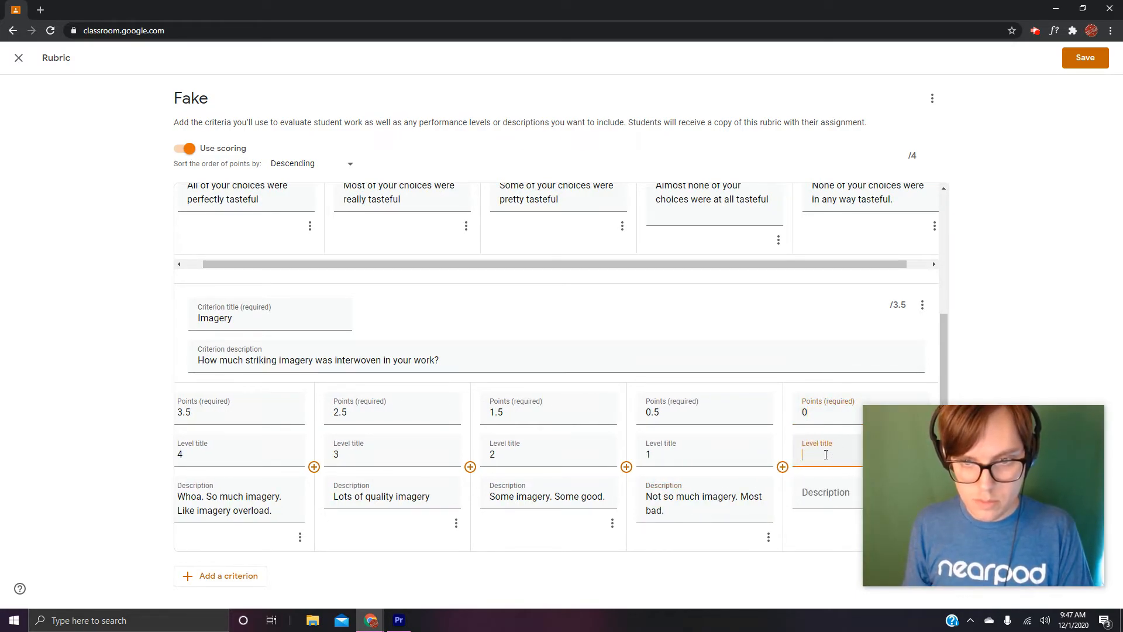
{"action": "type", "text": "0"}
{"action": "left_click", "coordinate": [832, 490]}
{"action": "type", "text": "Noe"}
{"action": "key", "text": "BackSpace"}
{"action": "type", "text": "ne or non g"}
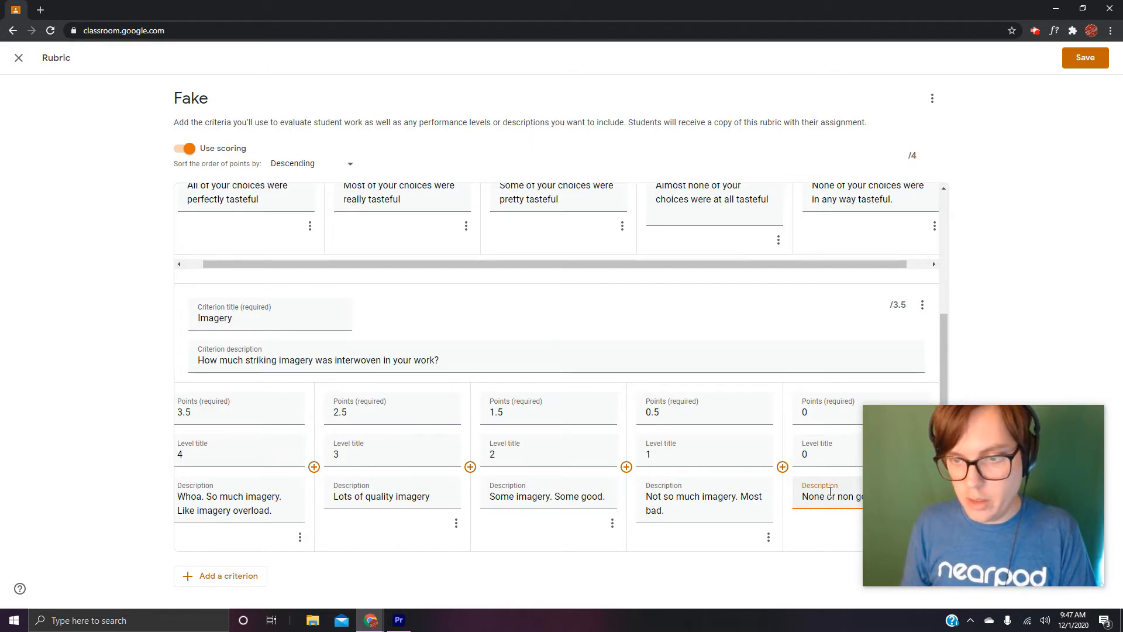
{"action": "left_click", "coordinate": [1080, 58]}
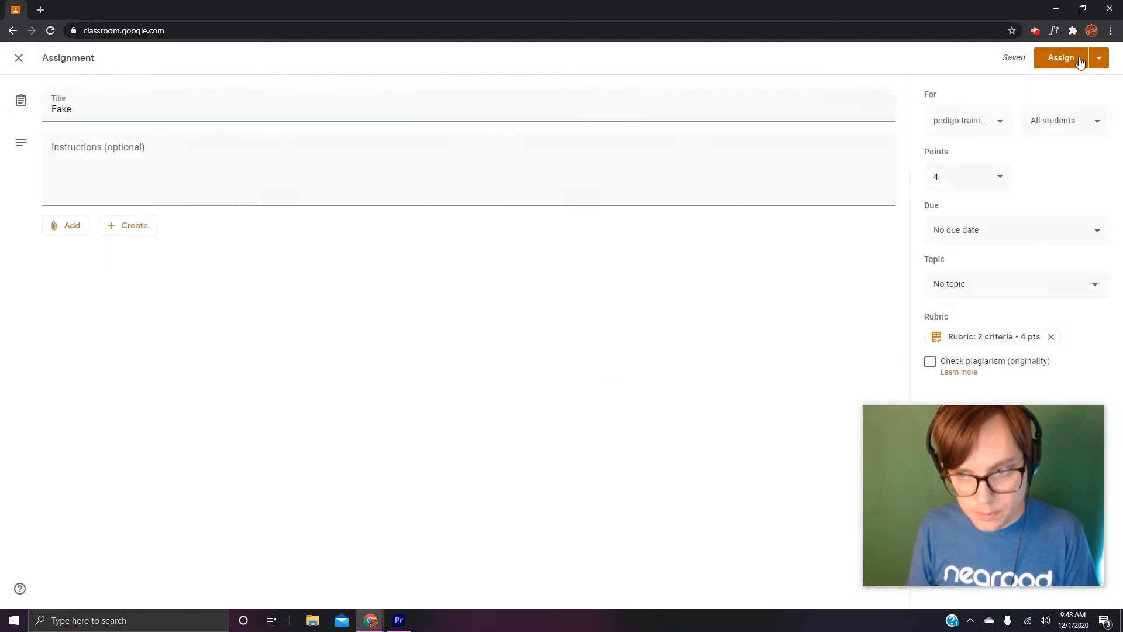
- Review the rubric attached to the Fake assignment and assign the assignment to all students
{"action": "left_click_drag", "start_coordinate": [1020, 423], "coordinate": [819, 399]}
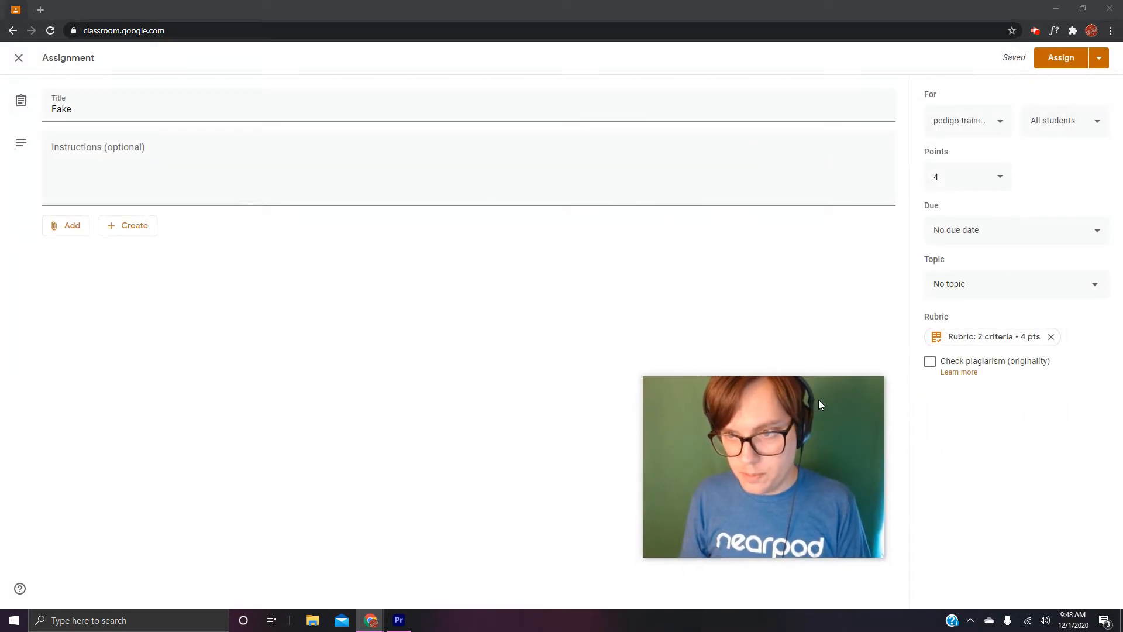
{"action": "left_click", "coordinate": [1013, 339]}
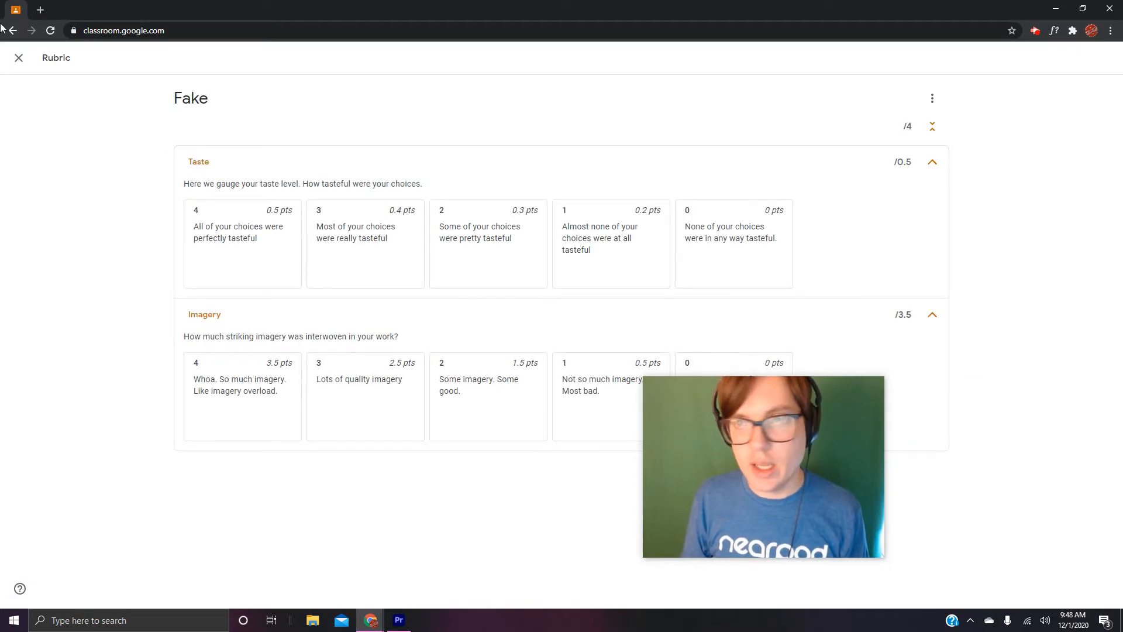
{"action": "left_click", "coordinate": [15, 57]}
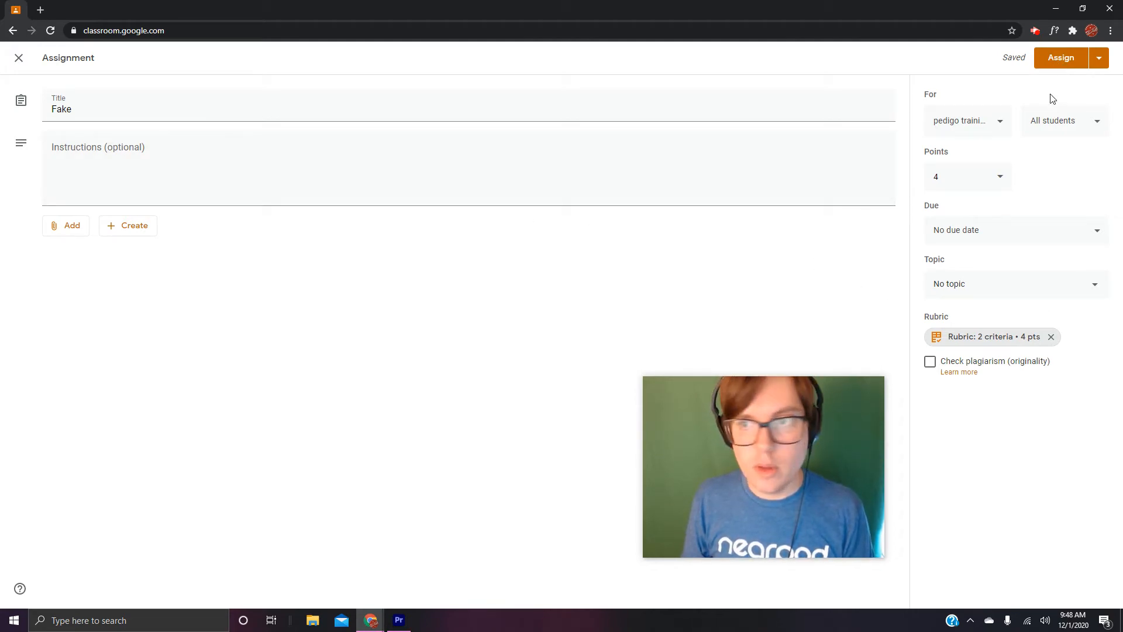
{"action": "left_click", "coordinate": [1062, 57]}
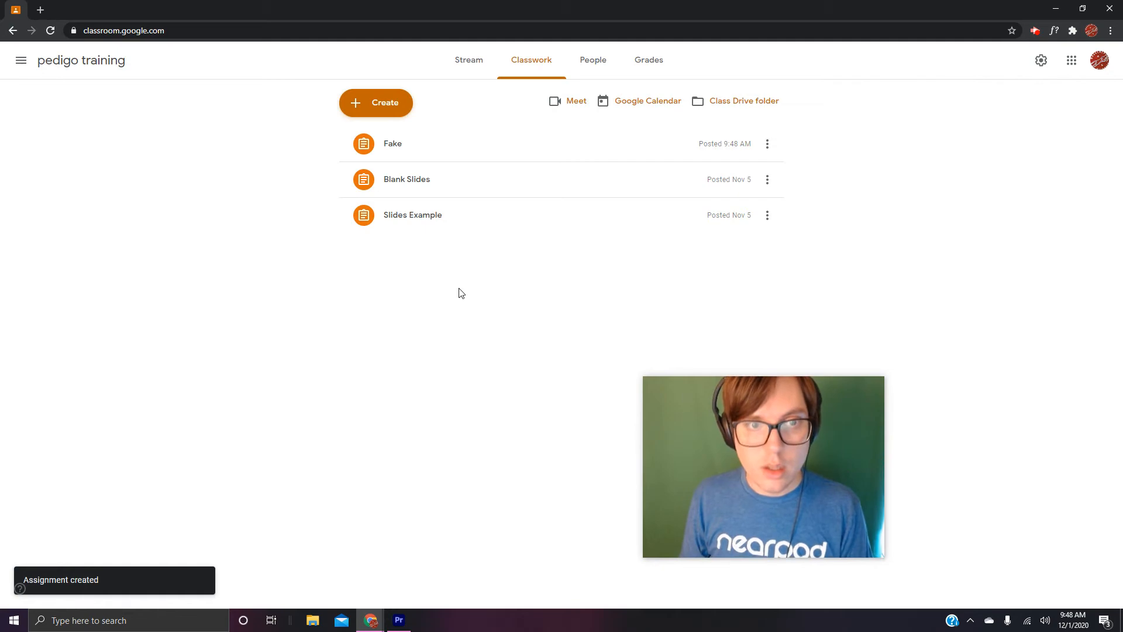
- Open the Fake assignment's student work and bring up the first student's rubric for grading
{"action": "left_click", "coordinate": [391, 151]}
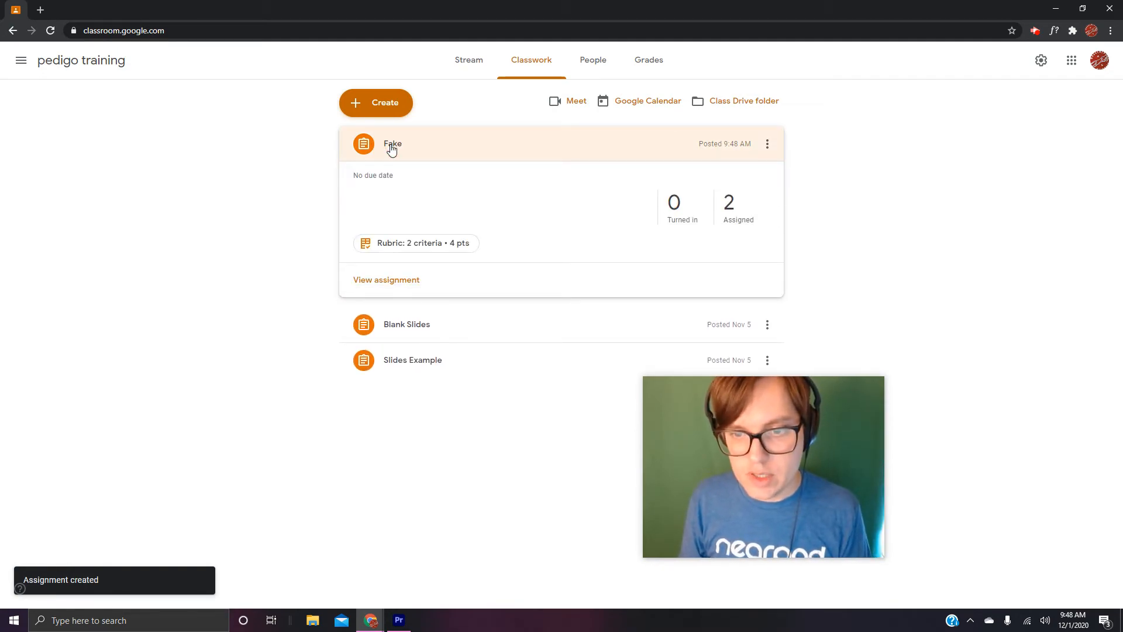
{"action": "left_click", "coordinate": [384, 282]}
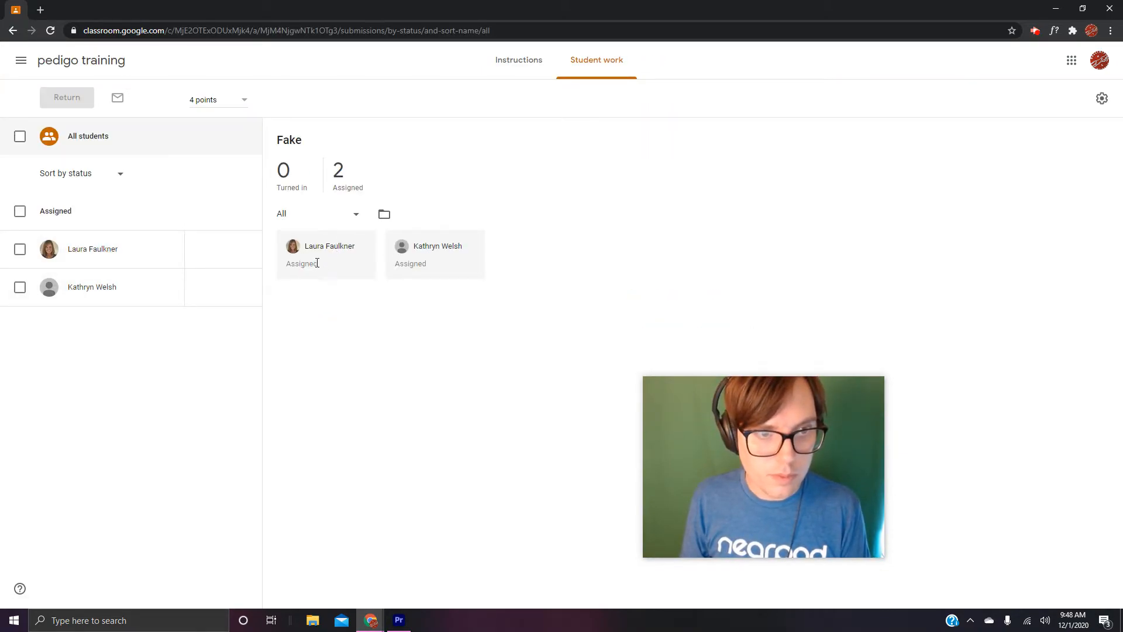
{"action": "left_click", "coordinate": [109, 248]}
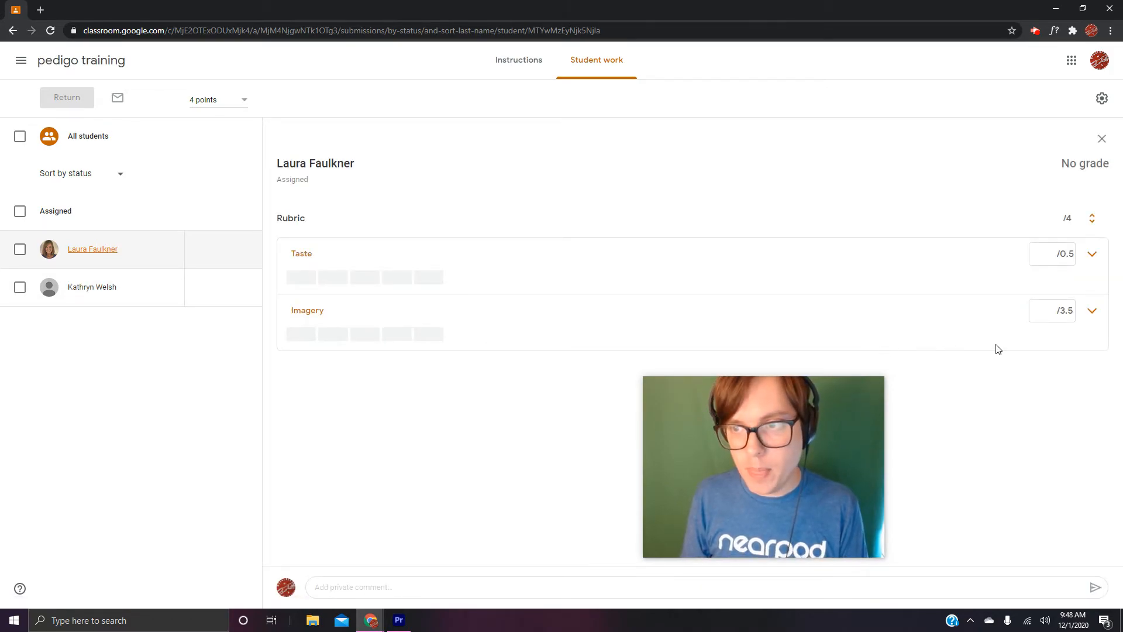
- Score the first student at 0.5 points for Taste and 2.5 points for Imagery, and try to return the grade
{"action": "left_click", "coordinate": [395, 277]}
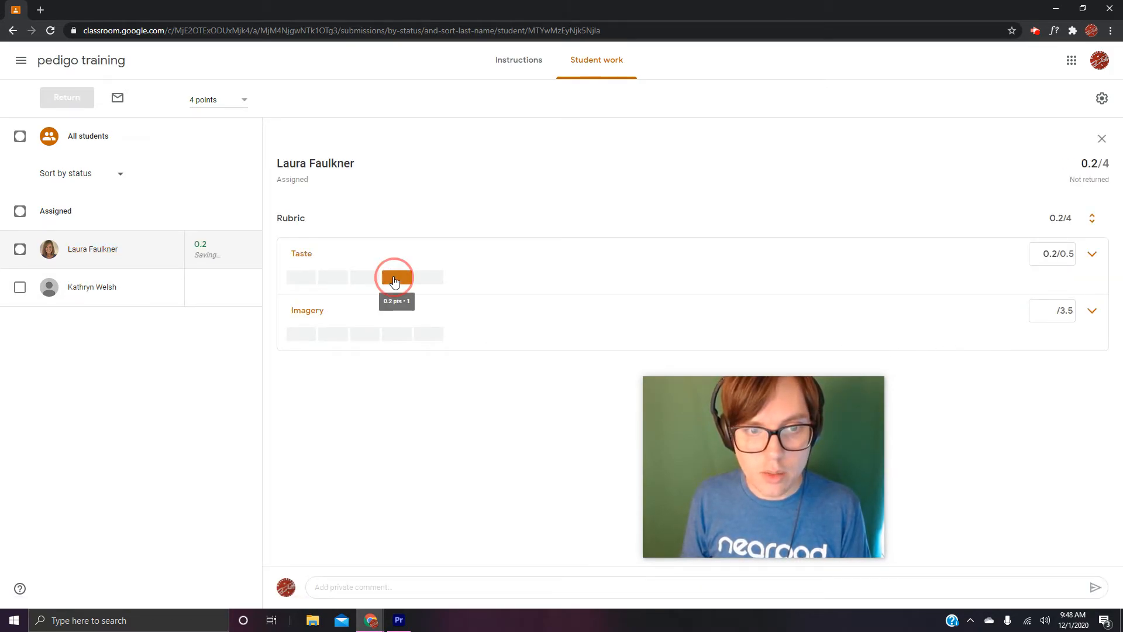
{"action": "left_click", "coordinate": [301, 277]}
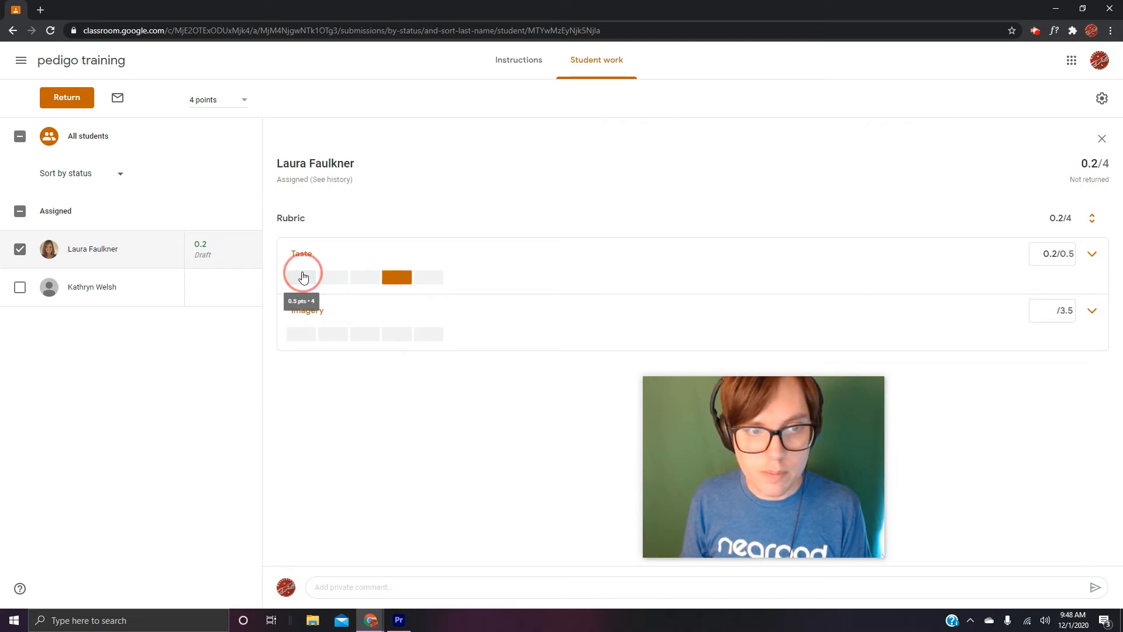
{"action": "left_click", "coordinate": [339, 337]}
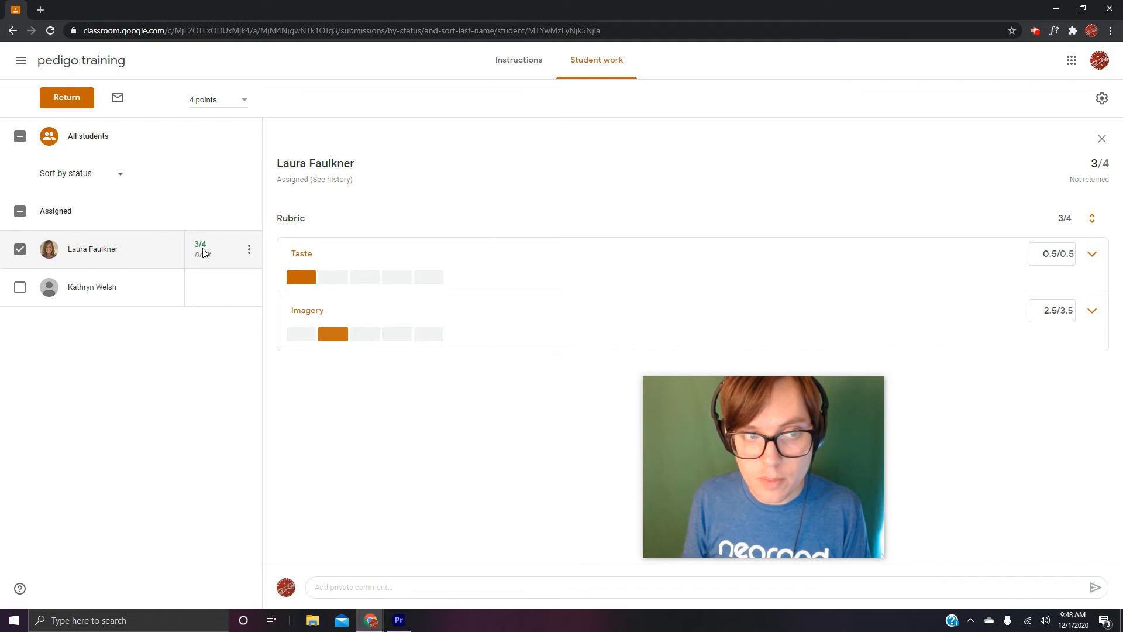
{"action": "left_click", "coordinate": [67, 99]}
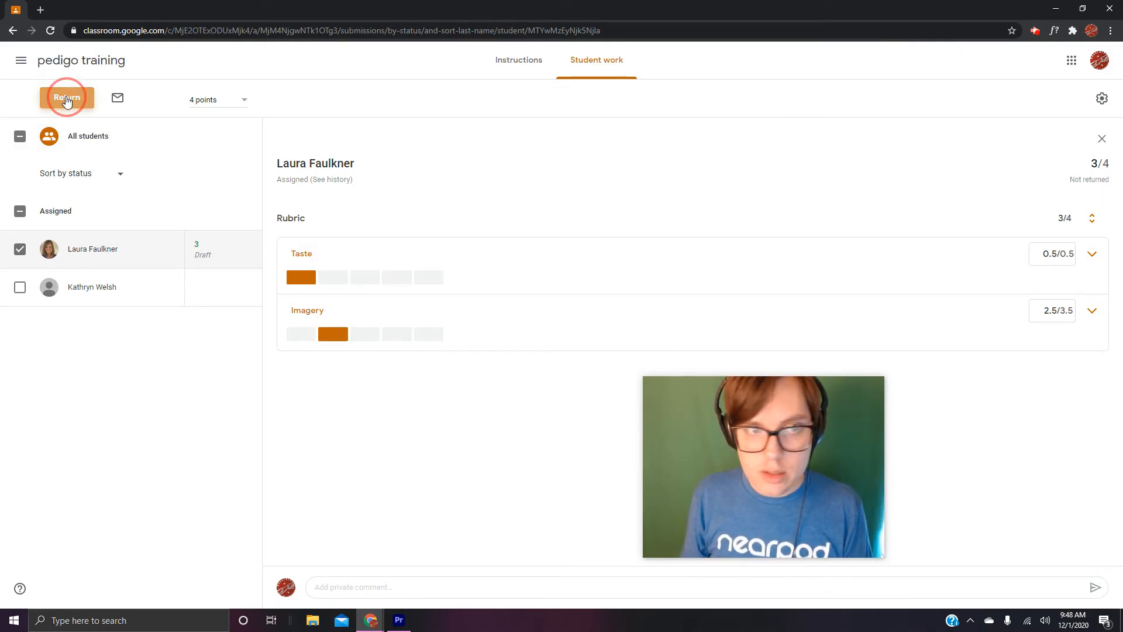
{"action": "left_click", "coordinate": [100, 409]}
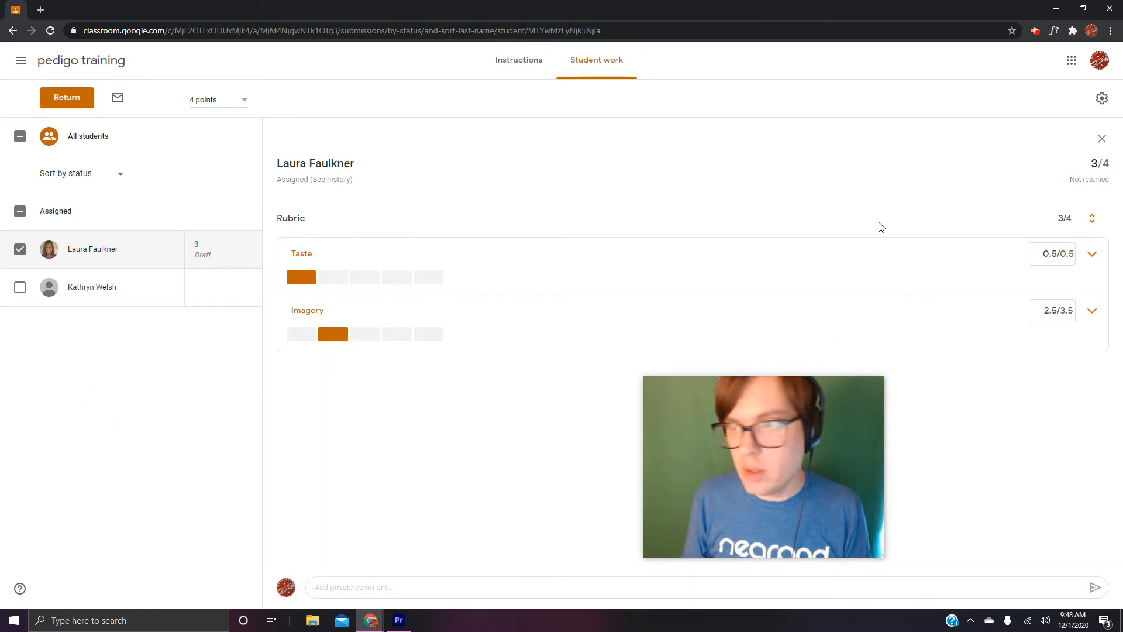
- Leave the student's grading view and go back to the class's list of classwork
{"action": "left_click", "coordinate": [1102, 140]}
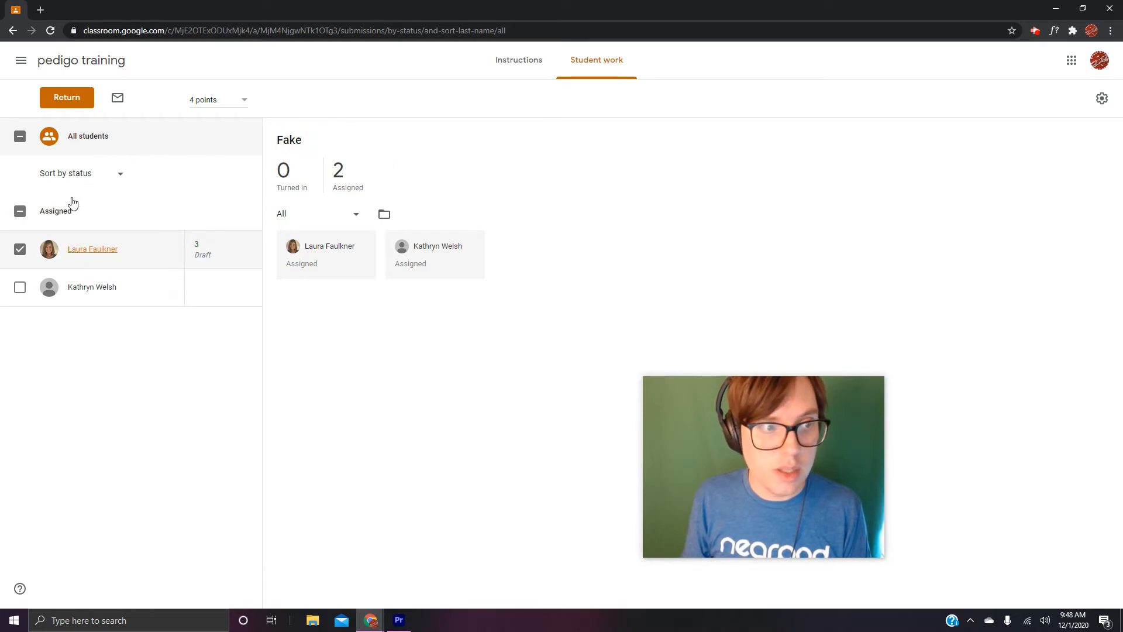
{"action": "left_click", "coordinate": [13, 31]}
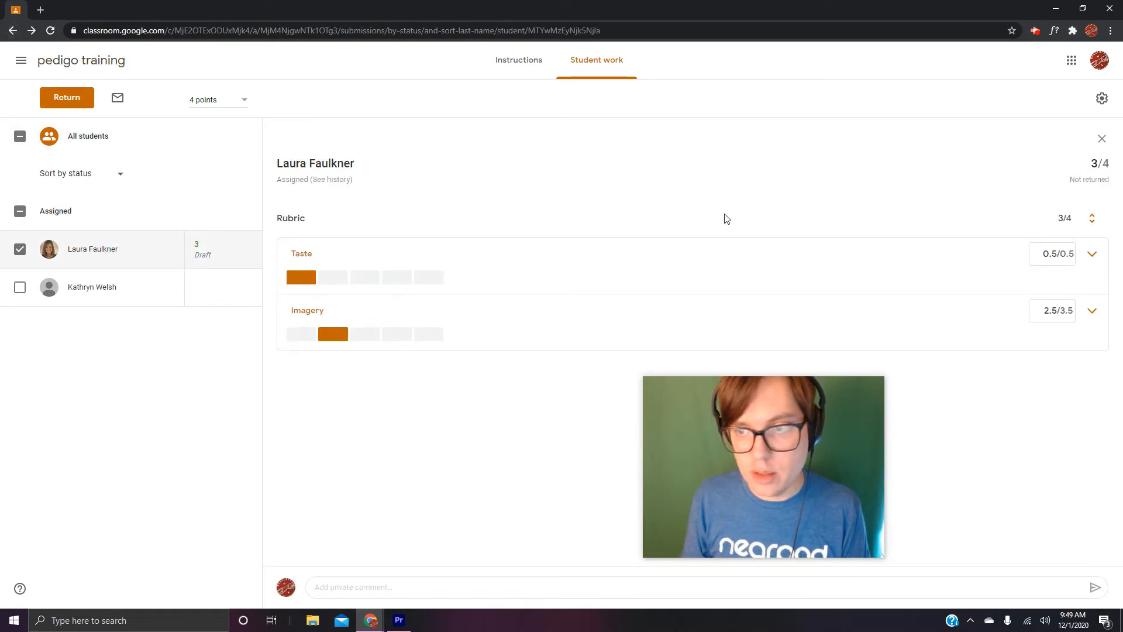
{"action": "left_click", "coordinate": [59, 63]}
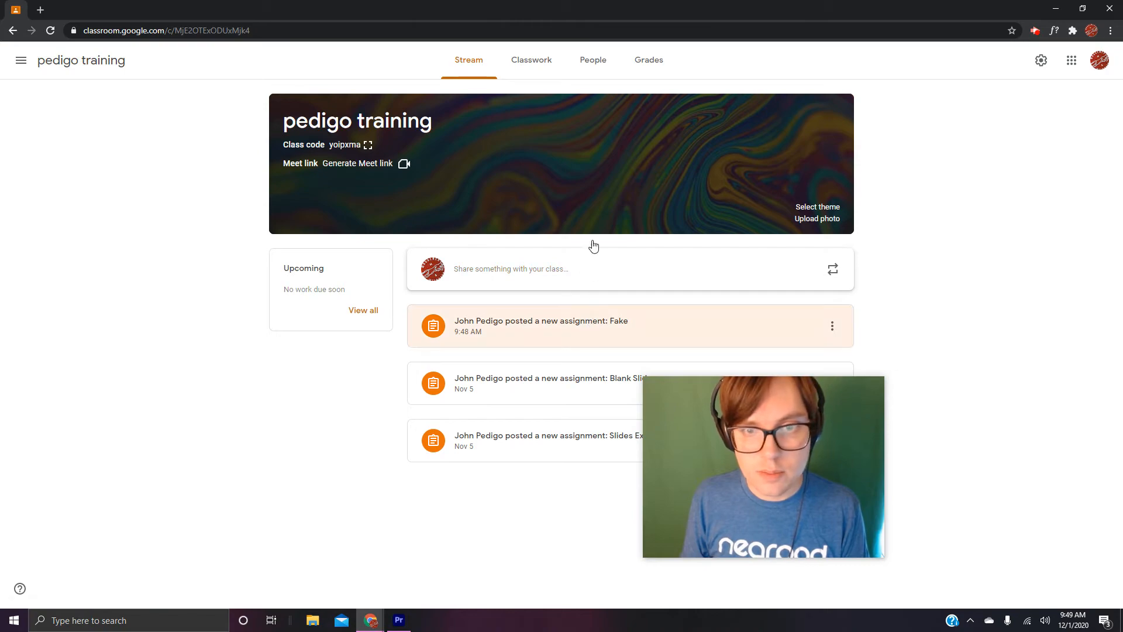
{"action": "left_click", "coordinate": [531, 61]}
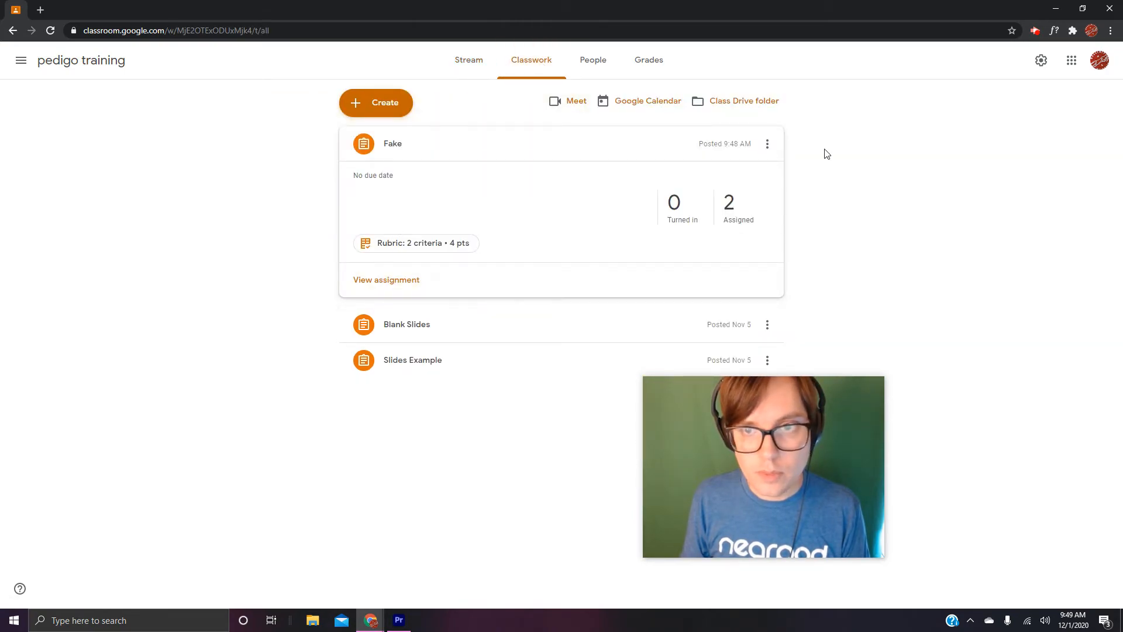
- Open the Fake assignment for editing and put its attached rubric into edit mode
{"action": "left_click", "coordinate": [765, 145]}
{"action": "left_click", "coordinate": [746, 174]}
{"action": "left_click", "coordinate": [998, 338]}
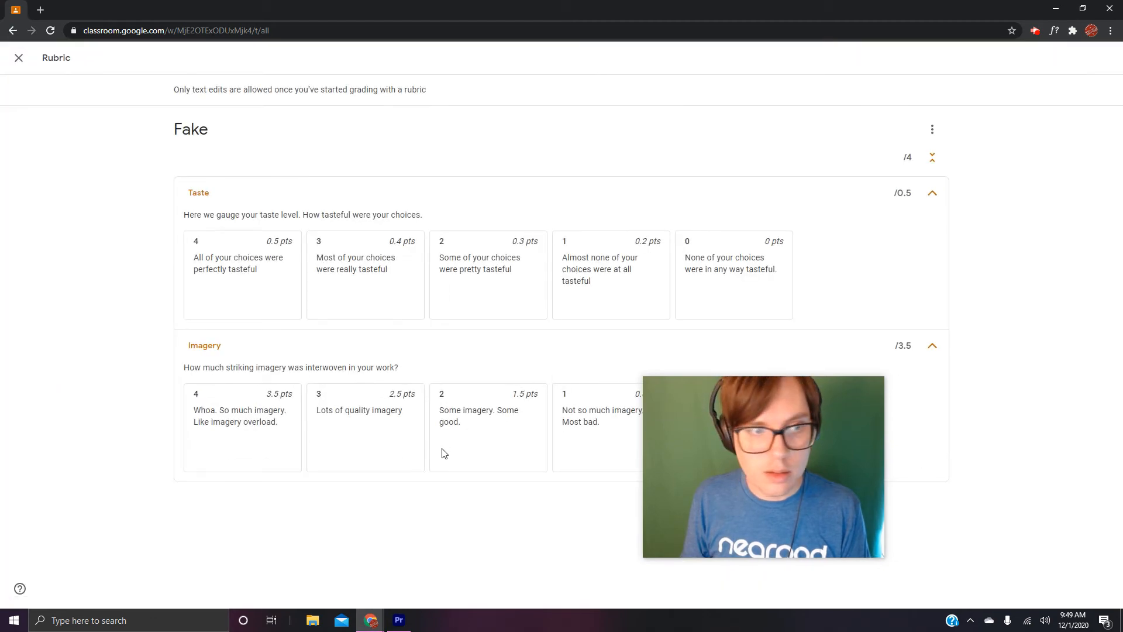
{"action": "left_click", "coordinate": [928, 126]}
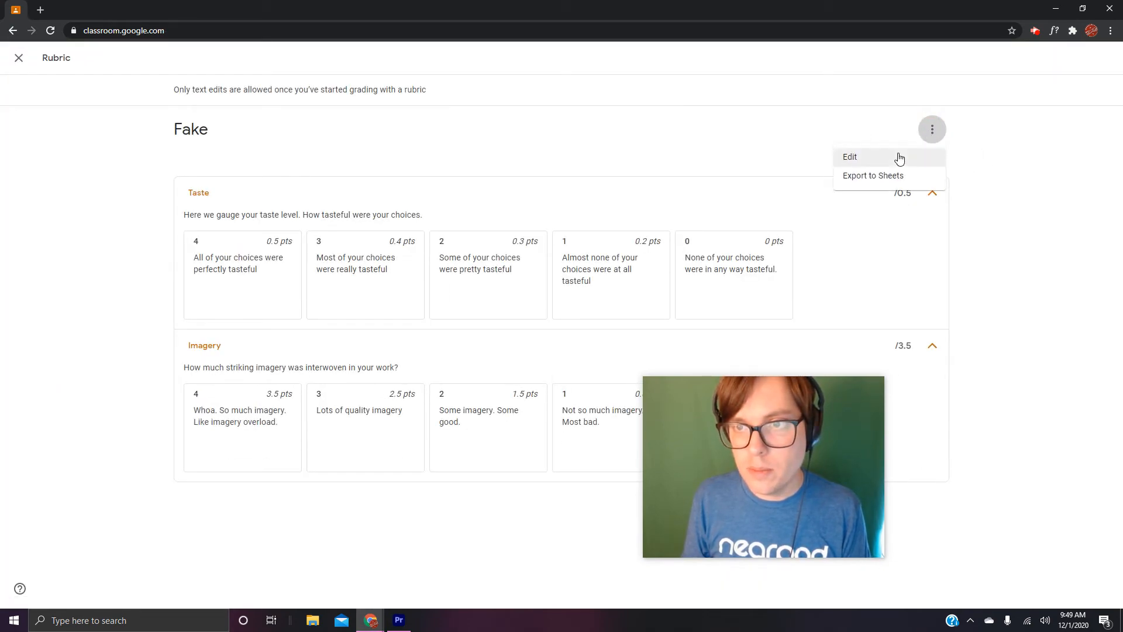
{"action": "left_click", "coordinate": [898, 157]}
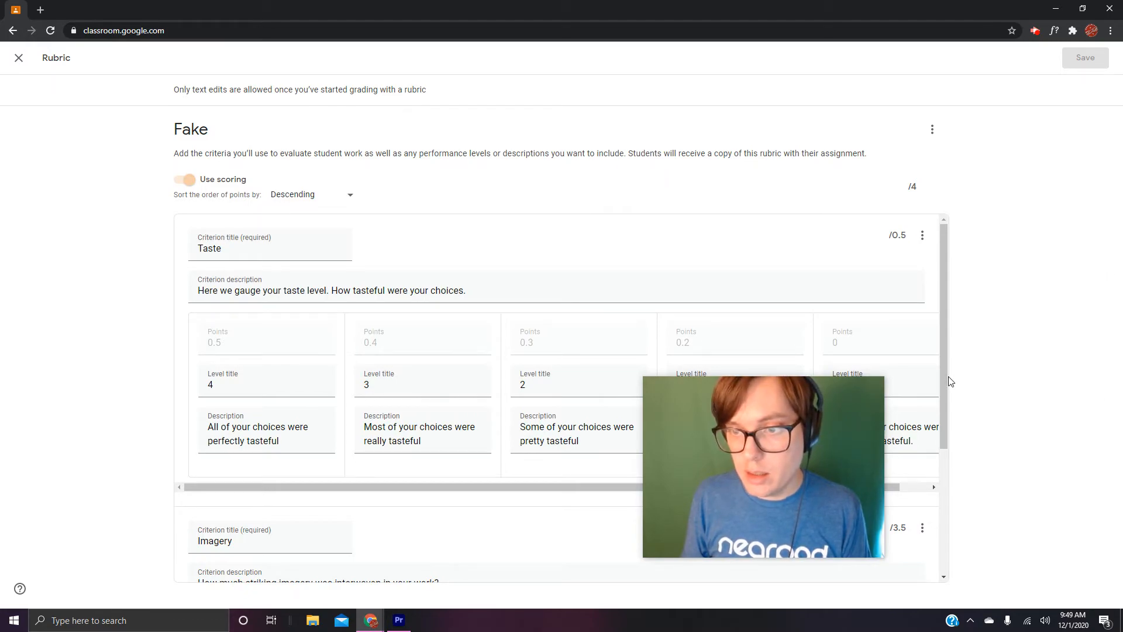
- Examine the Taste and Imagery criteria in the rubric editor for which fields can still be edited after grading has started
{"action": "scroll", "coordinate": [949, 381], "scroll_direction": "down", "scroll_amount": 4}
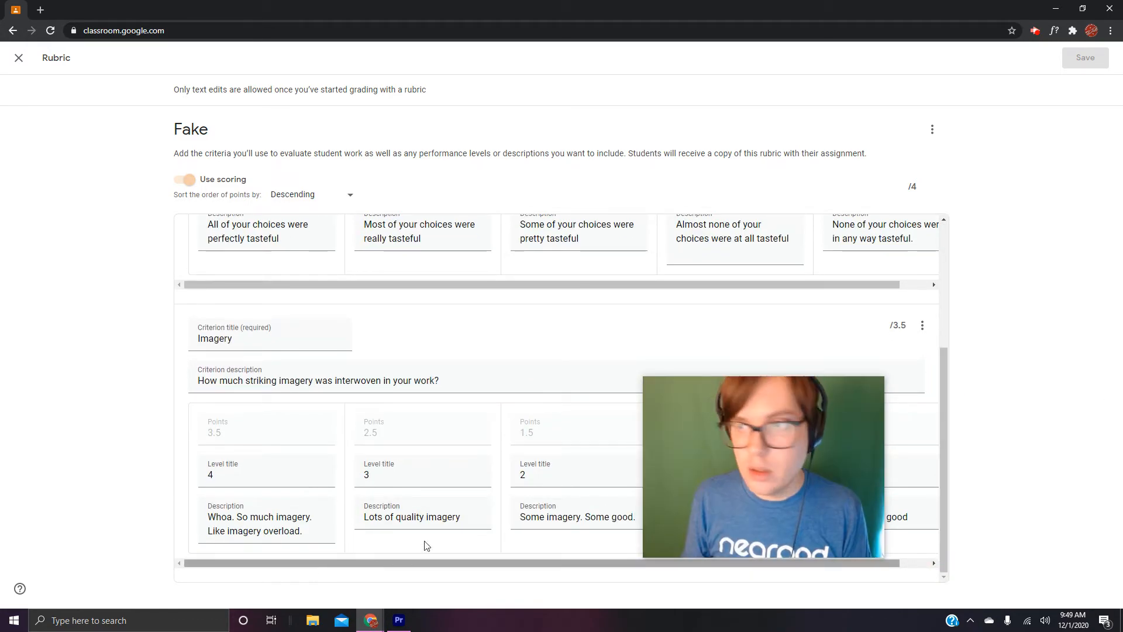
{"action": "scroll", "coordinate": [234, 445], "scroll_direction": "up", "scroll_amount": 1}
{"action": "scroll", "coordinate": [198, 463], "scroll_direction": "down", "scroll_amount": 1}
{"action": "left_click", "coordinate": [165, 463]}
{"action": "left_click", "coordinate": [389, 381]}
{"action": "scroll", "coordinate": [547, 347], "scroll_direction": "up", "scroll_amount": 4}
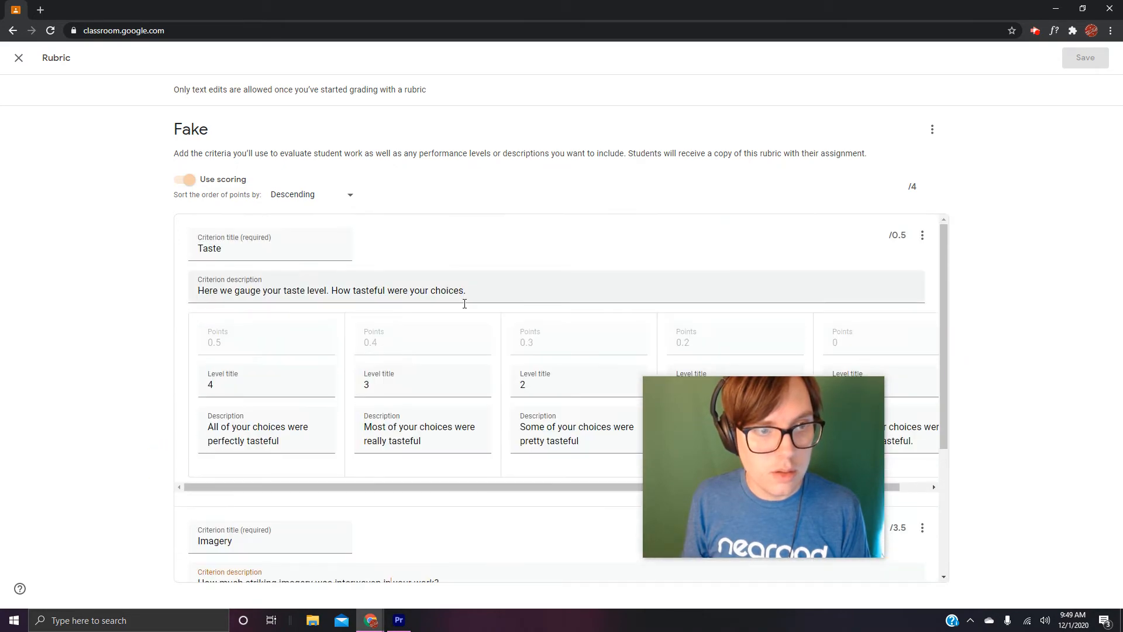
{"action": "scroll", "coordinate": [608, 317], "scroll_direction": "down", "scroll_amount": 4}
{"action": "left_click", "coordinate": [933, 128]}
{"action": "left_click", "coordinate": [1002, 163]}
{"action": "left_click_drag", "start_coordinate": [944, 428], "coordinate": [944, 468]}
{"action": "left_click", "coordinate": [278, 519]}
{"action": "left_click", "coordinate": [292, 436]}
{"action": "left_click", "coordinate": [282, 383]}
{"action": "left_click", "coordinate": [279, 340]}
{"action": "left_click", "coordinate": [295, 233]}
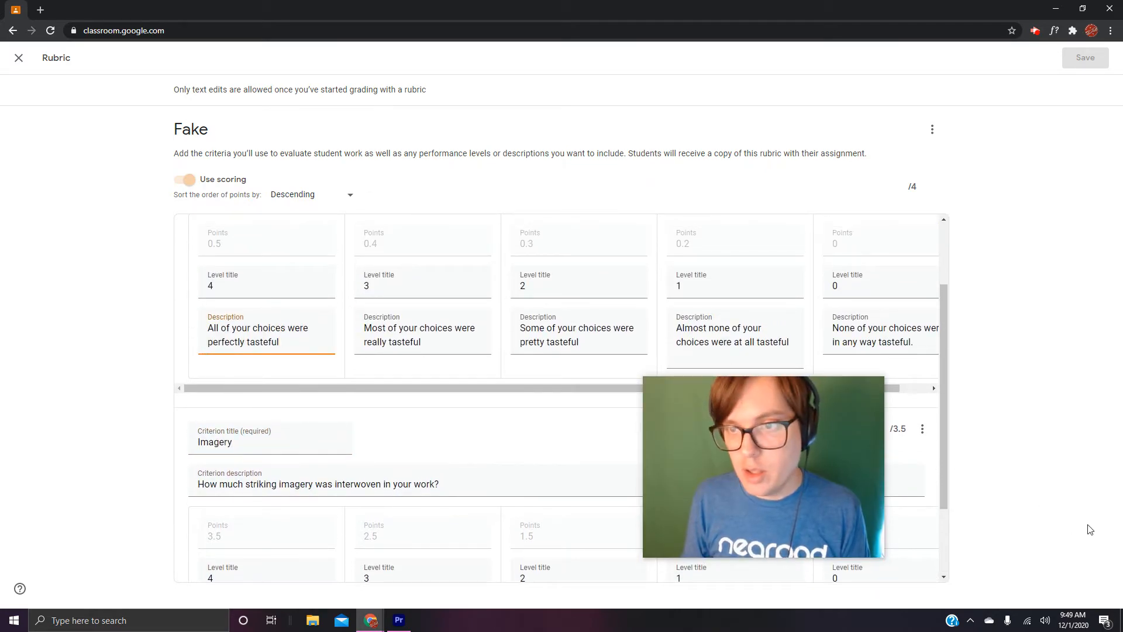
{"action": "left_click_drag", "start_coordinate": [945, 394], "coordinate": [945, 413]}
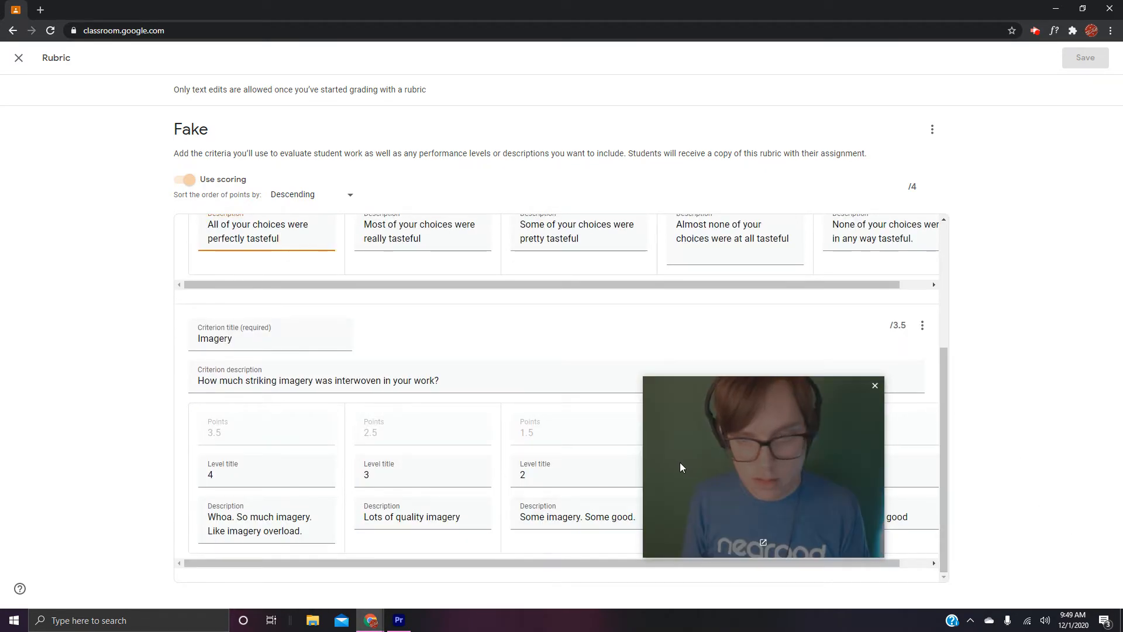
- Close the rubric editor and leave the Fake assignment without saving, going back to the class's list of classwork
{"action": "left_click", "coordinate": [750, 480]}
{"action": "left_click_drag", "start_coordinate": [810, 473], "coordinate": [1028, 507]}
{"action": "left_click_drag", "start_coordinate": [943, 385], "coordinate": [942, 201]}
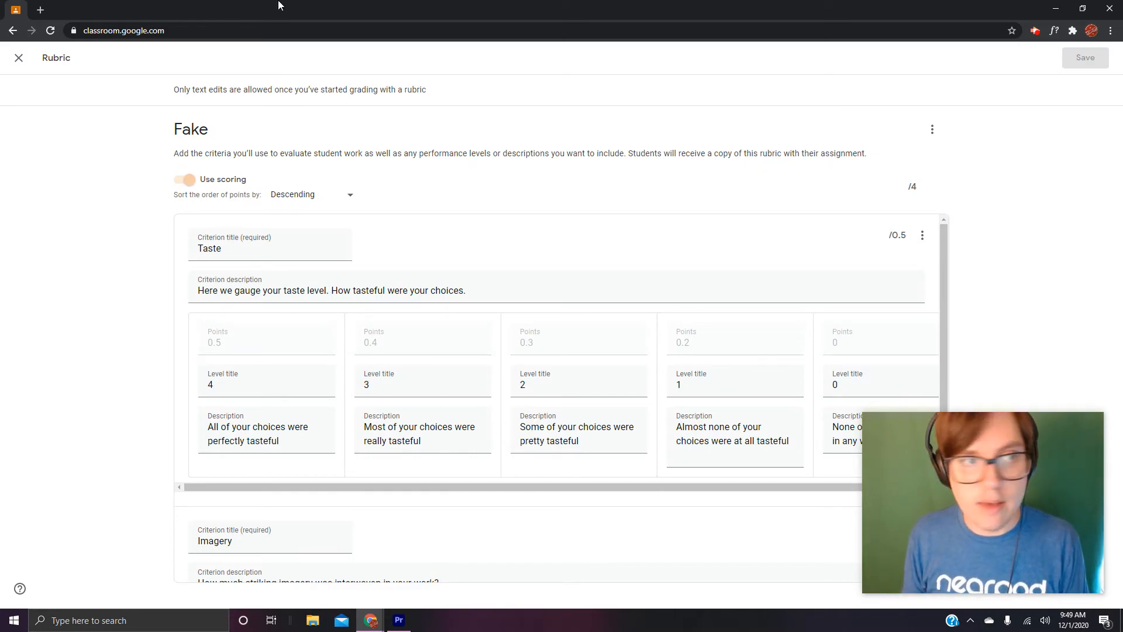
{"action": "left_click", "coordinate": [18, 59]}
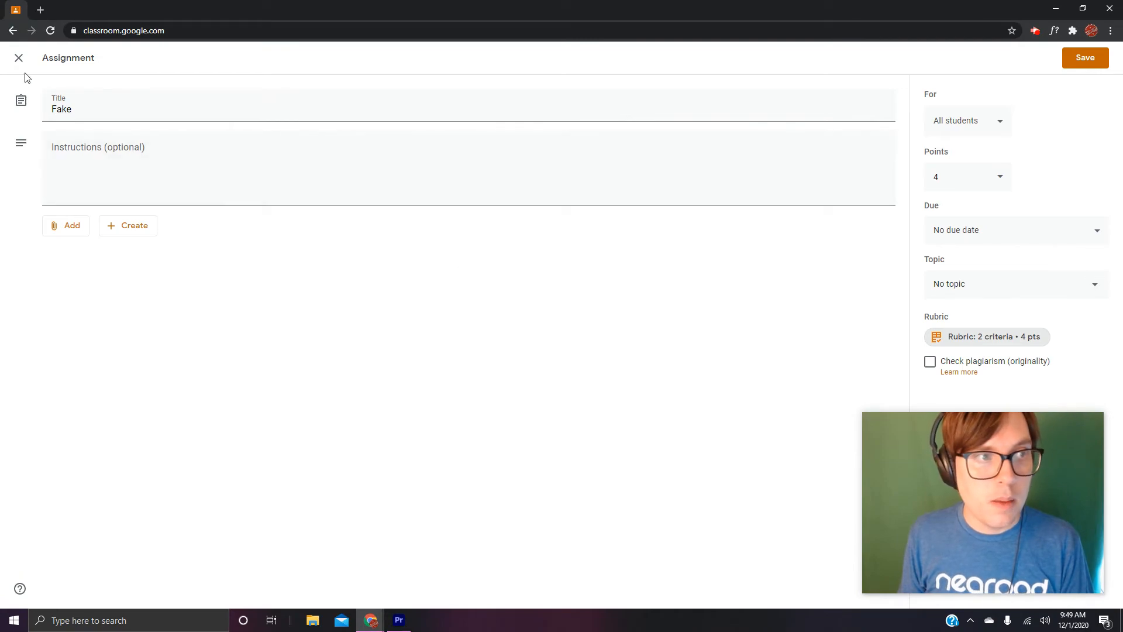
{"action": "left_click", "coordinate": [19, 58]}
- Show the options for adding a rubric in the Blank Slides assignment's editor, and close the assignment without changes
{"action": "left_click", "coordinate": [438, 326]}
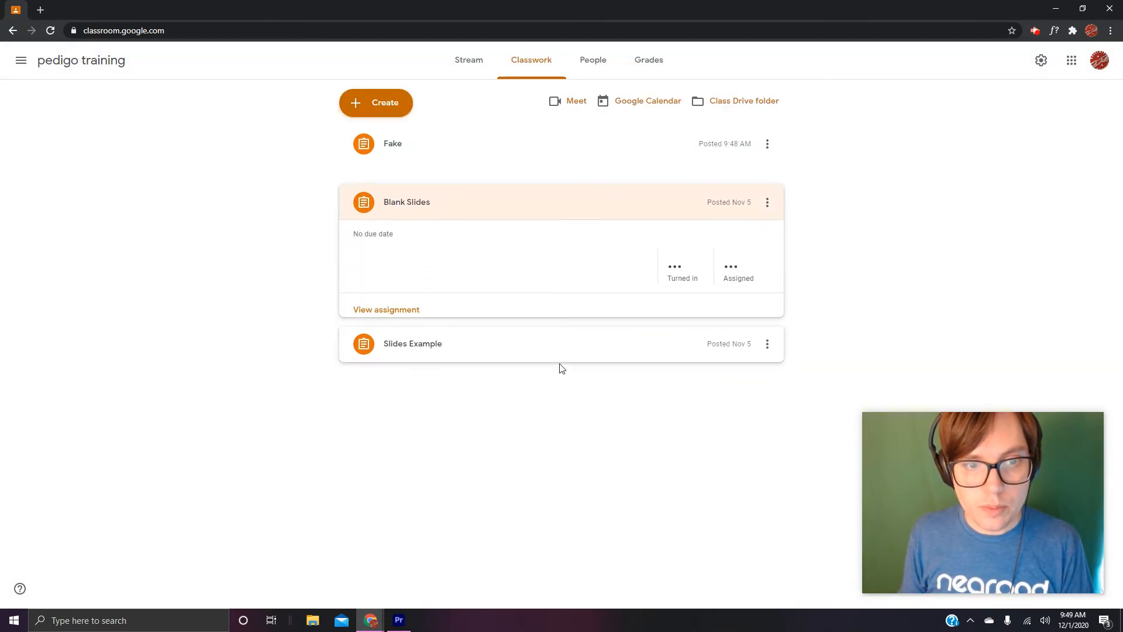
{"action": "left_click", "coordinate": [768, 188]}
{"action": "left_click", "coordinate": [755, 216]}
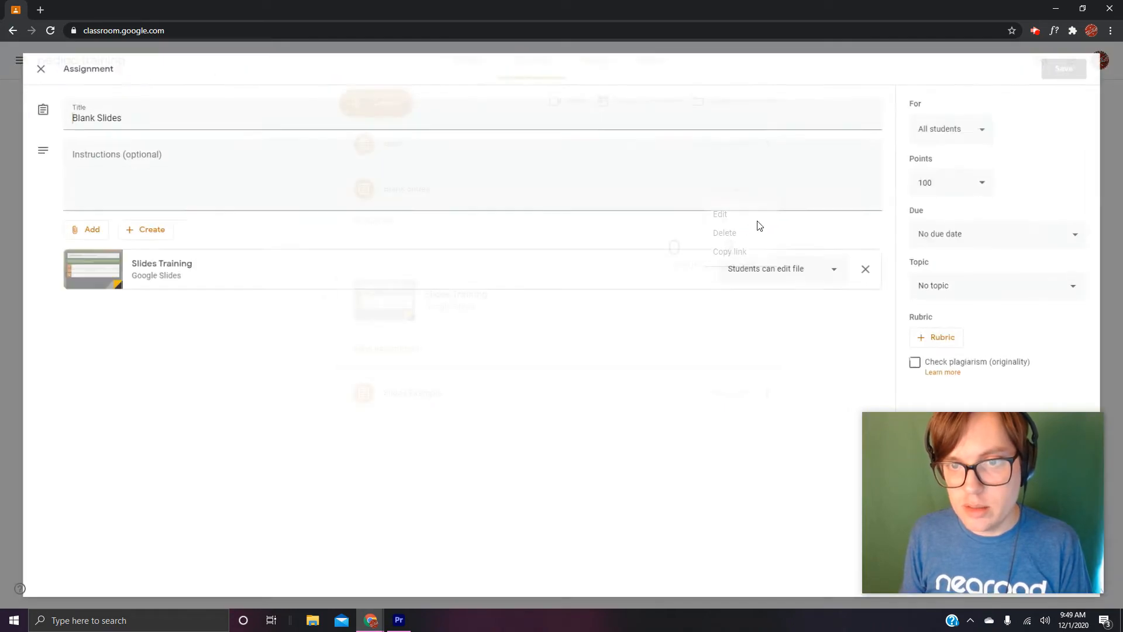
{"action": "left_click", "coordinate": [959, 338]}
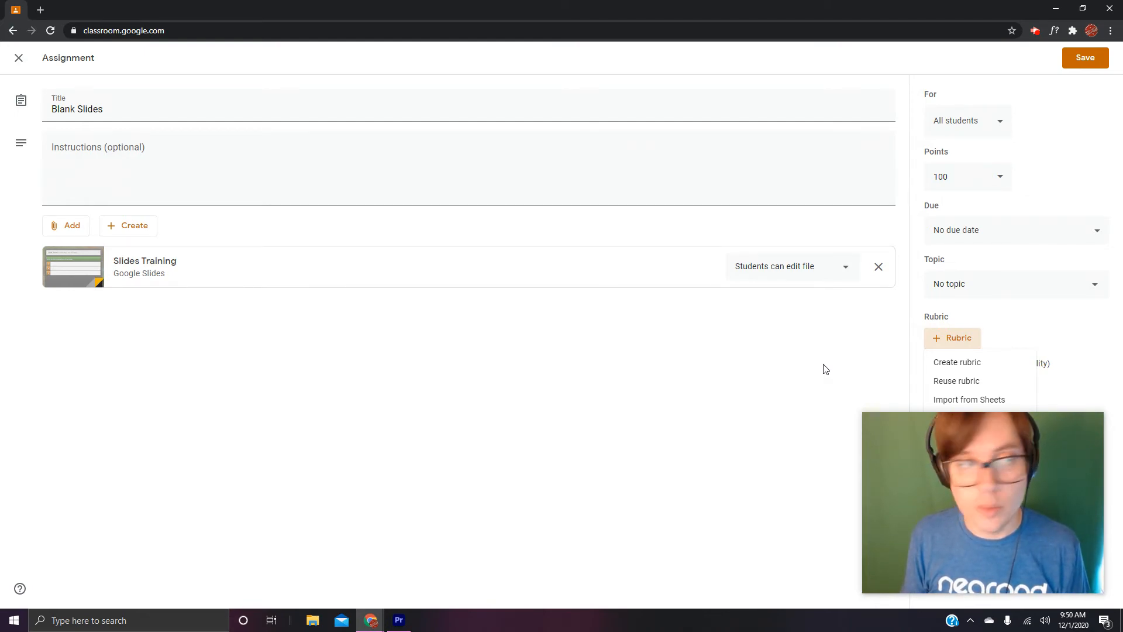
{"action": "left_click", "coordinate": [20, 62]}
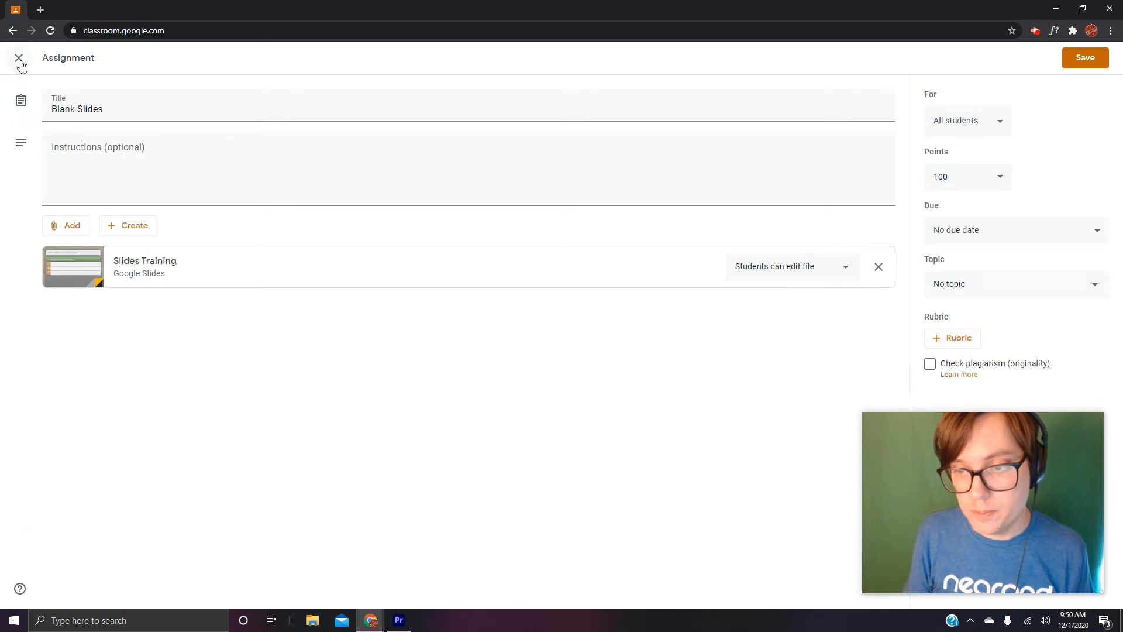
{"action": "left_click", "coordinate": [19, 61]}
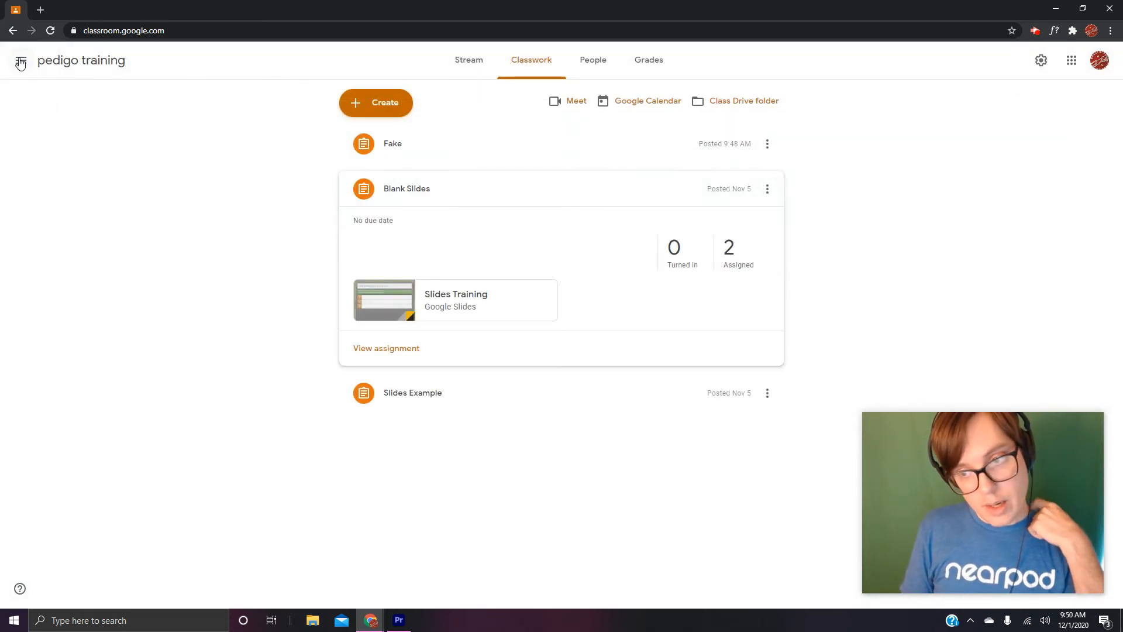
- Switch to the Waggener Senior Defense (2020-2021) class and open the student work for its Your Senior Backpack Defense assignment
{"action": "left_click", "coordinate": [21, 60]}
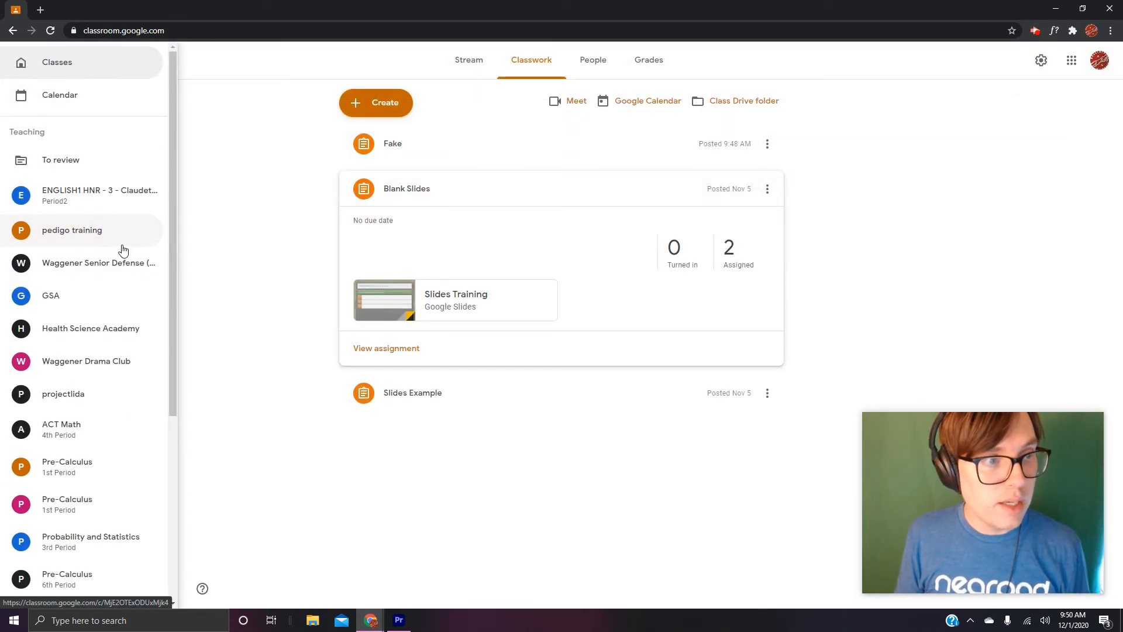
{"action": "left_click", "coordinate": [100, 263]}
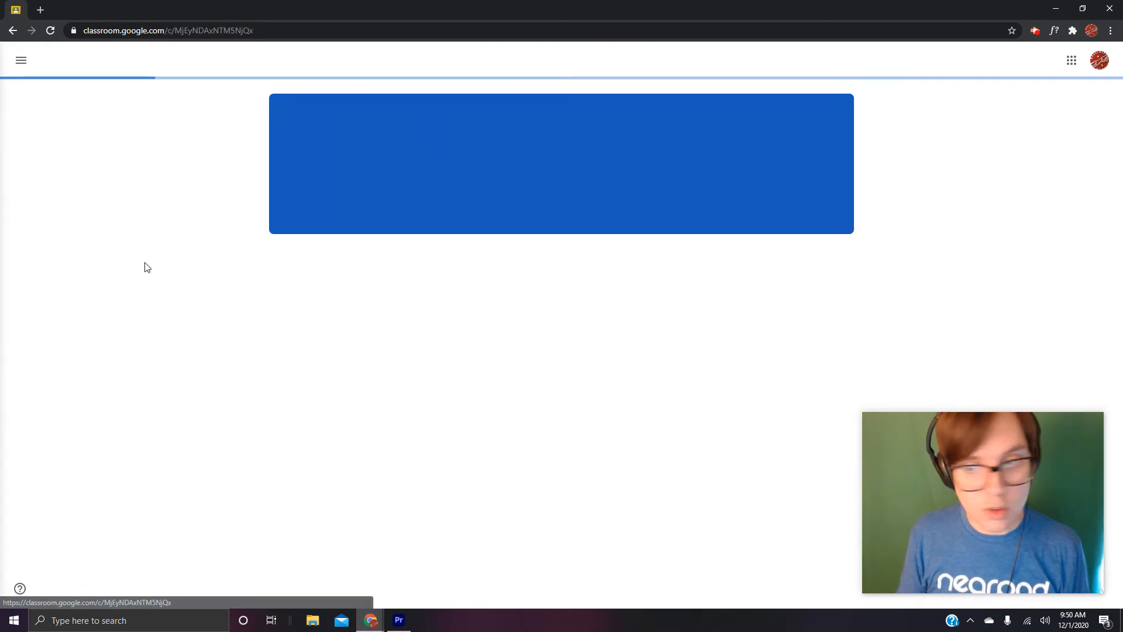
{"action": "left_click", "coordinate": [527, 61]}
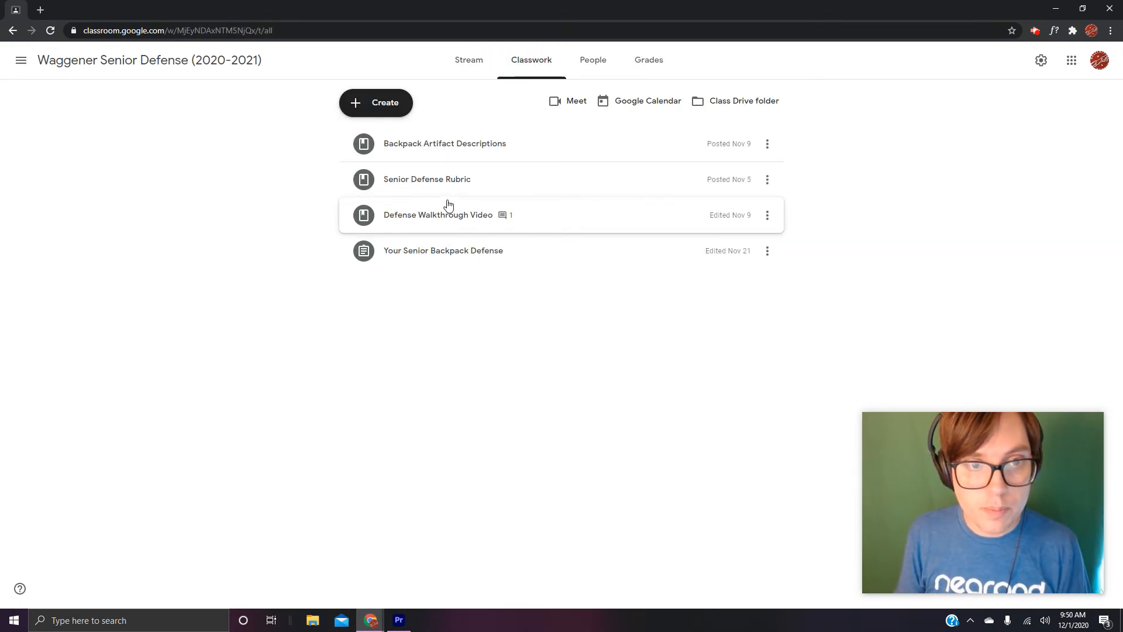
{"action": "left_click", "coordinate": [455, 251]}
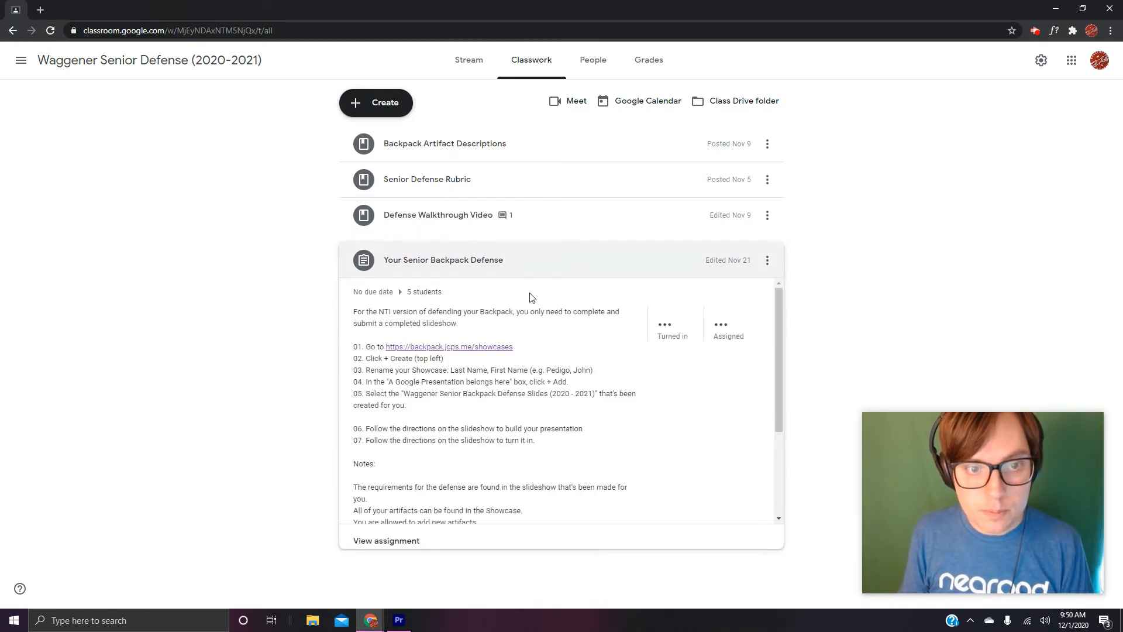
{"action": "left_click", "coordinate": [386, 541]}
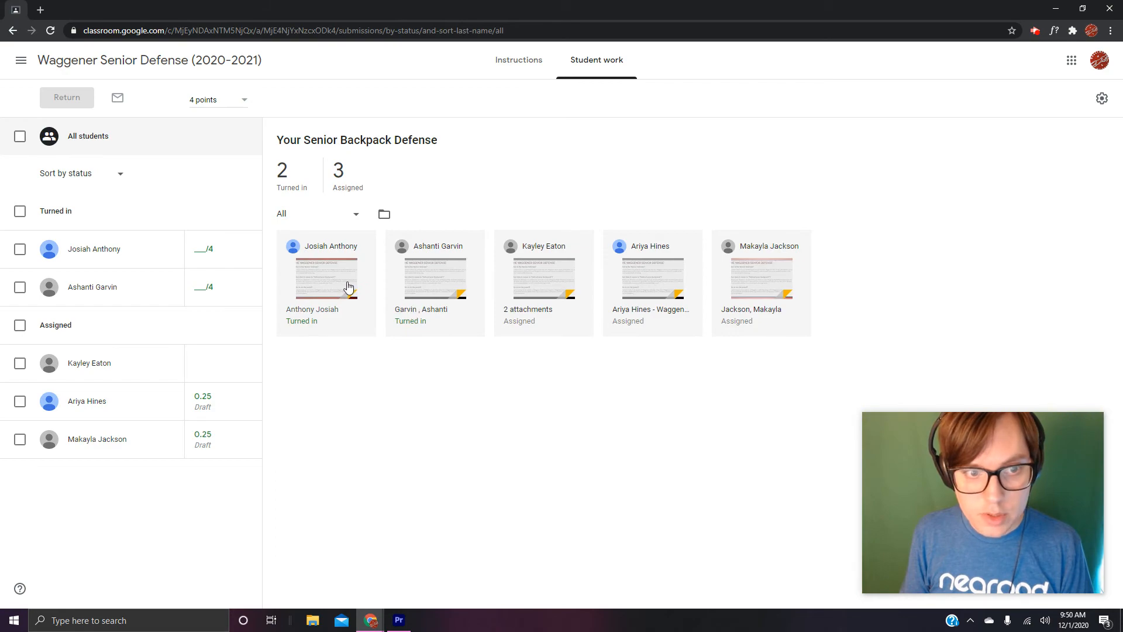
- Open the last-listed student's Senior Backpack Defense submission for grading, with the Introduction criterion of its rubric in view
{"action": "left_click", "coordinate": [755, 284]}
{"action": "left_click_drag", "start_coordinate": [1030, 454], "coordinate": [188, 423]}
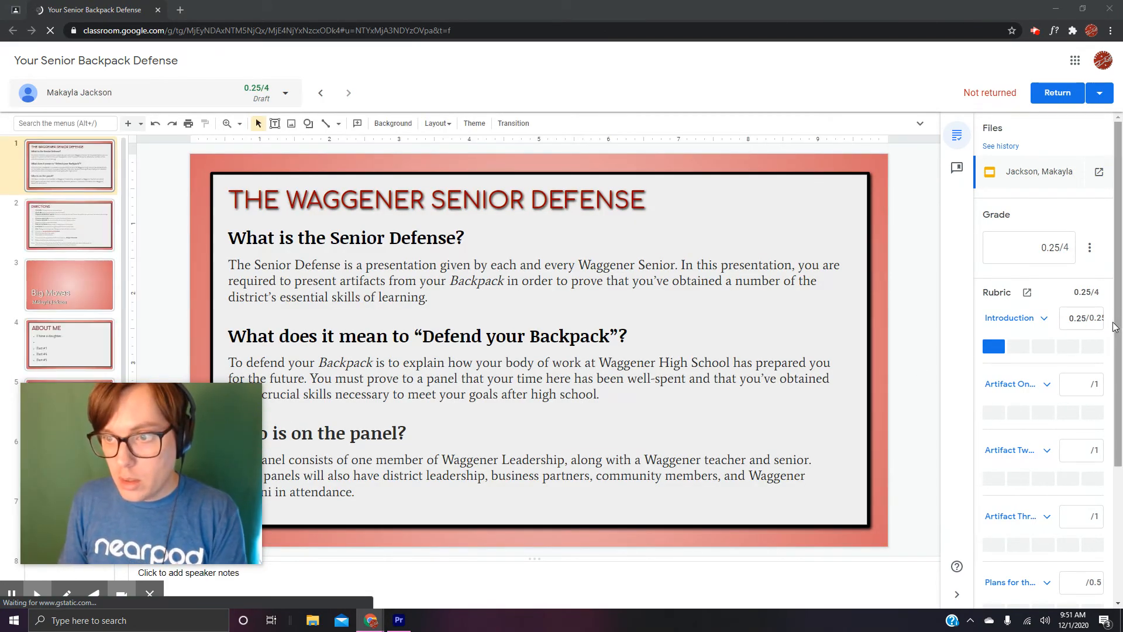
{"action": "left_click_drag", "start_coordinate": [1114, 326], "coordinate": [1117, 365]}
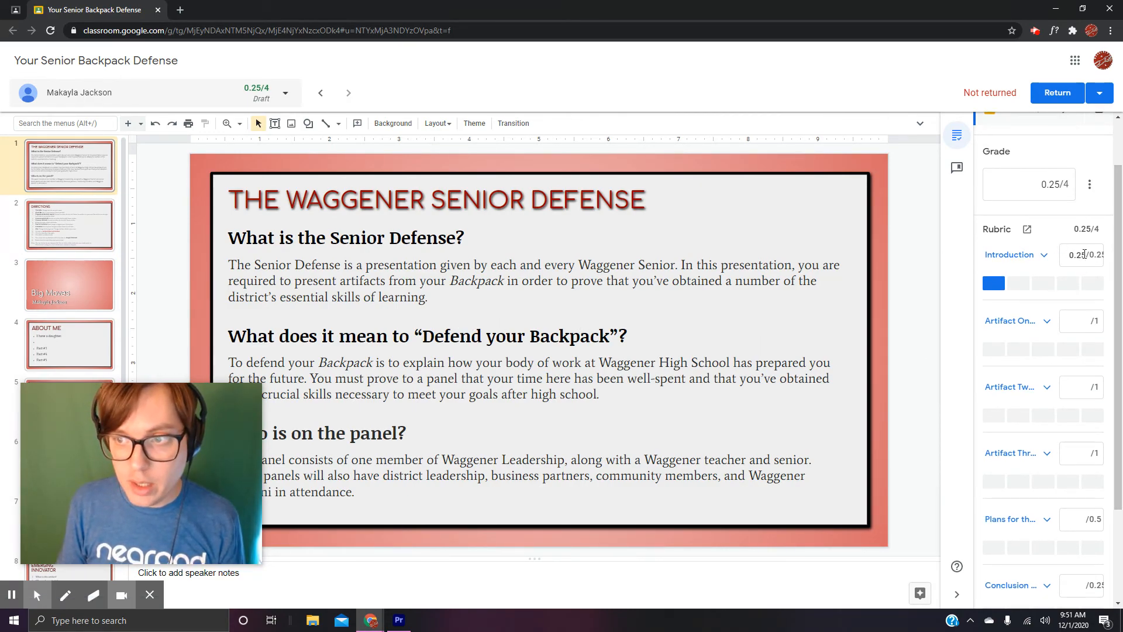
{"action": "left_click_drag", "start_coordinate": [1115, 253], "coordinate": [1100, 303]}
- Run the Introduction criterion's rating through its levels down to the lowest and back up to 0.2 points
{"action": "left_click", "coordinate": [1021, 221]}
{"action": "left_click", "coordinate": [1050, 226]}
{"action": "left_click", "coordinate": [1069, 223]}
{"action": "left_click", "coordinate": [1089, 222]}
{"action": "left_click", "coordinate": [1066, 222]}
{"action": "left_click", "coordinate": [1043, 221]}
{"action": "left_click", "coordinate": [1013, 220]}
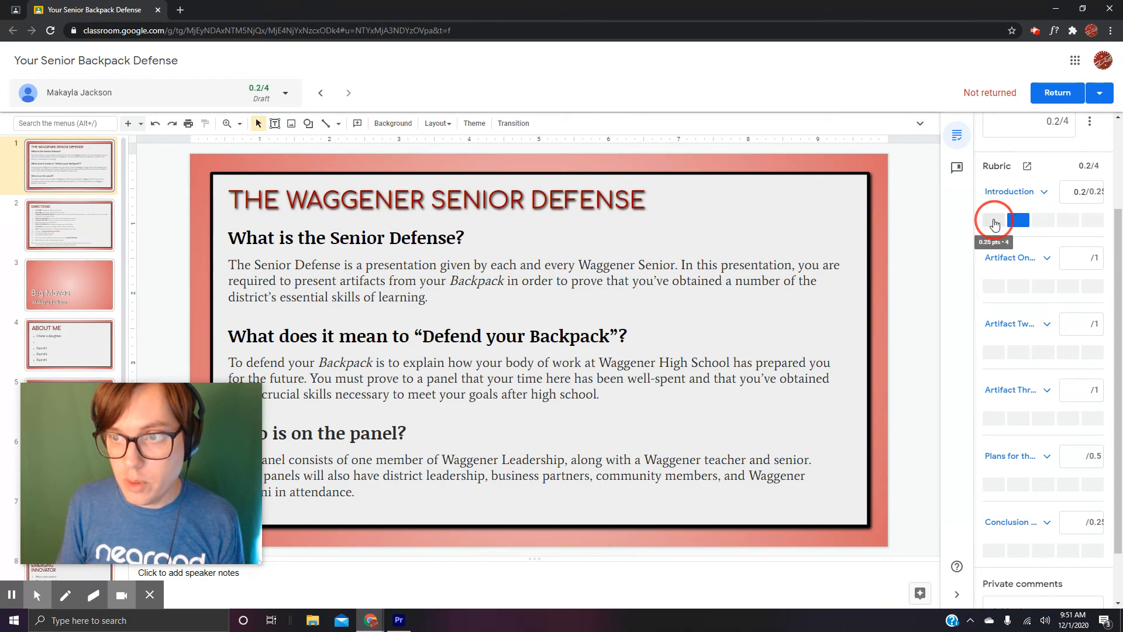